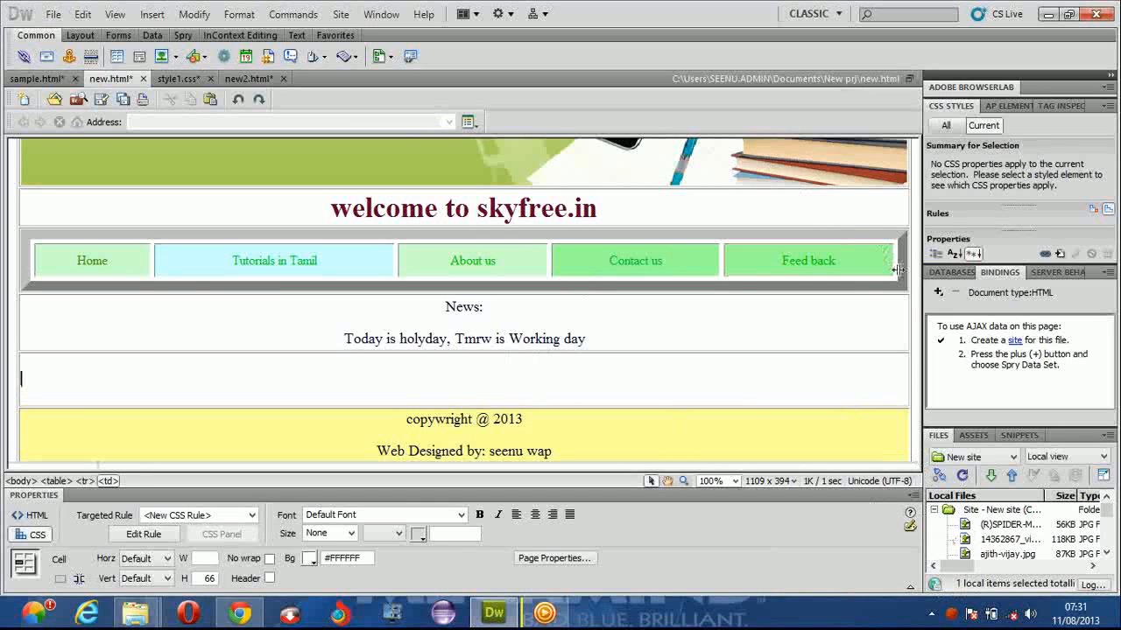
Insert a table with 1 row and 3 columns in the empty cell between the news text and the copyright footer
click(114, 312)
click(86, 383)
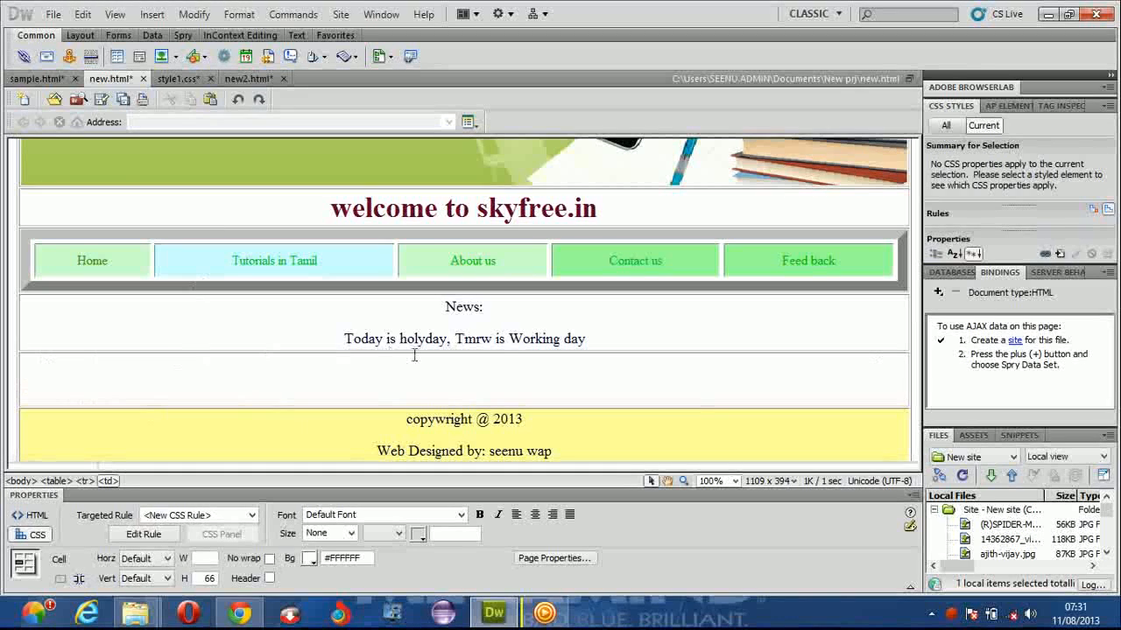
click(117, 56)
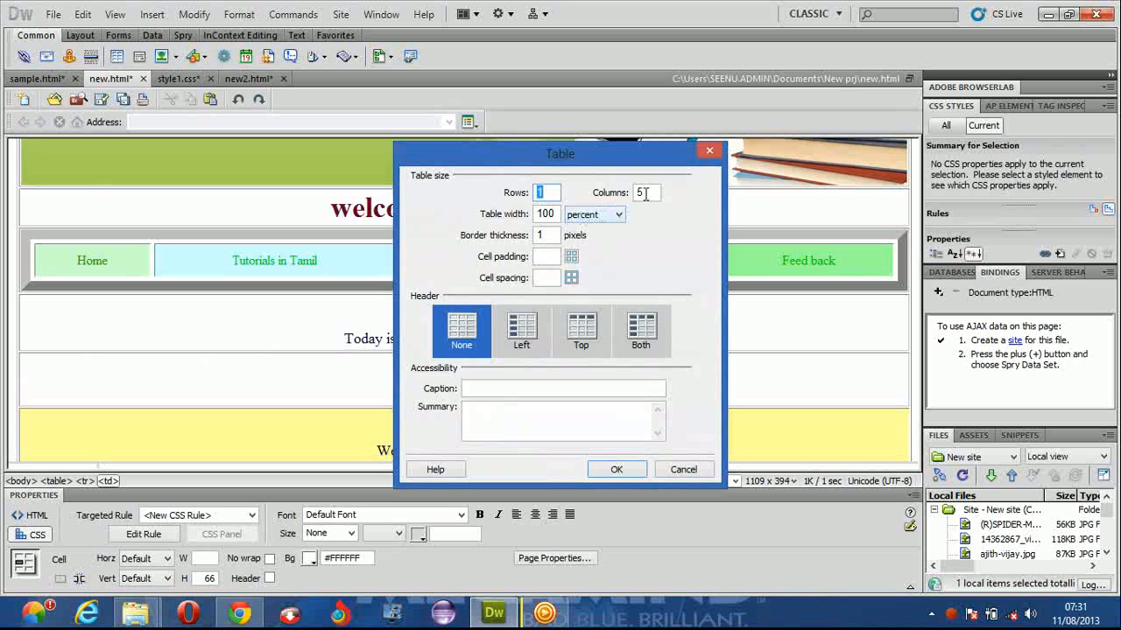
key(BackSpace)
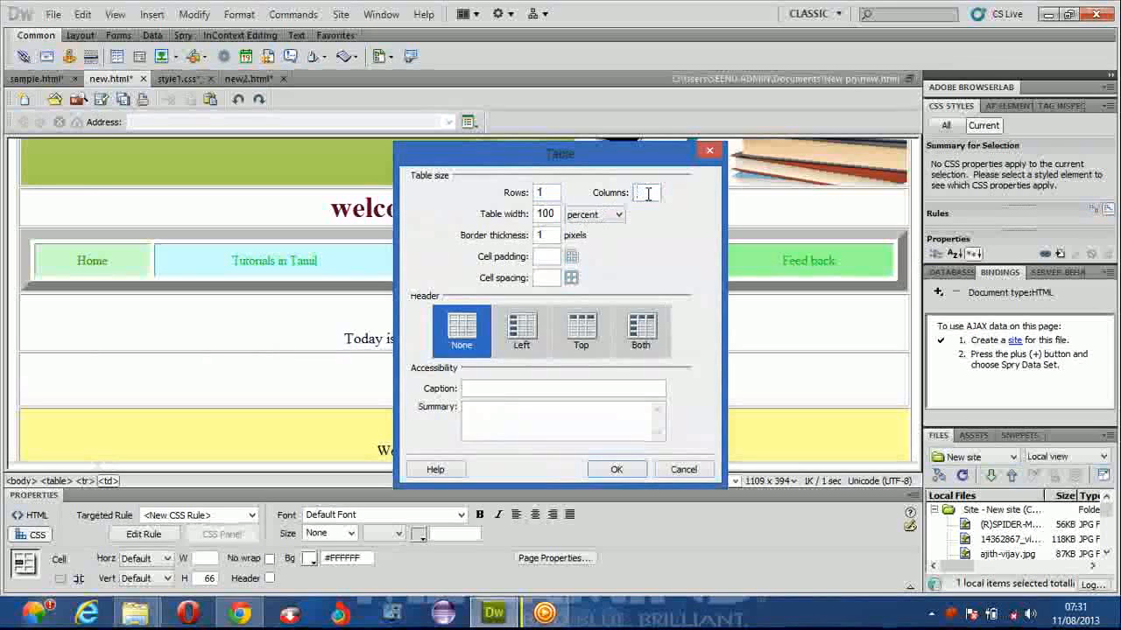
text(3)
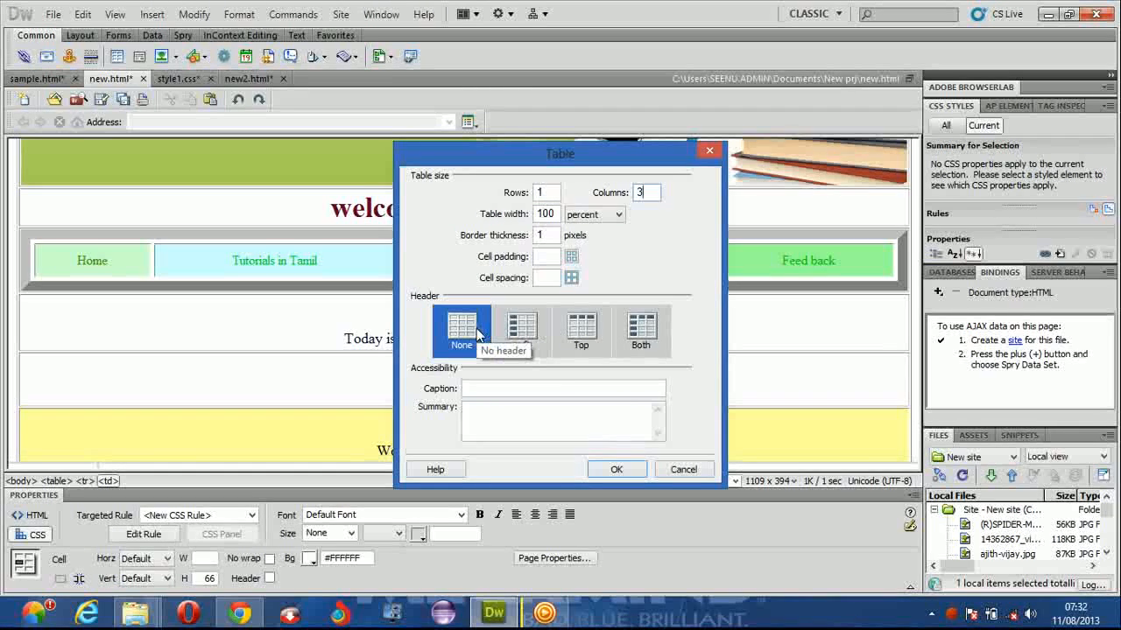
click(616, 469)
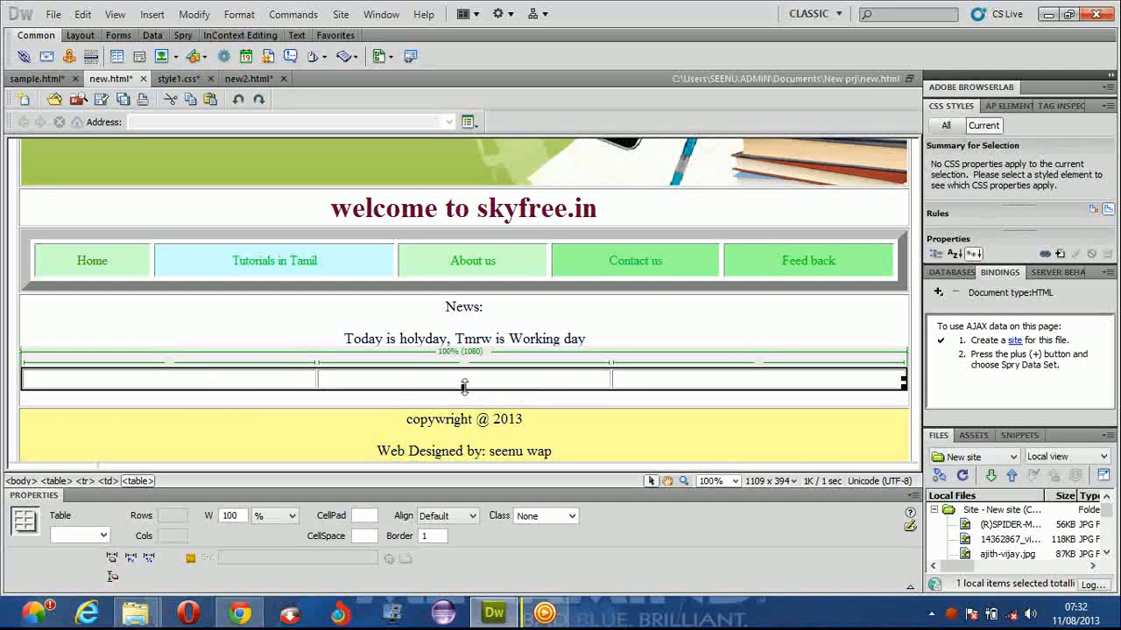
Stretch the new three-column table's height so its cells have room for pictures
scroll(462, 456, down, 2)
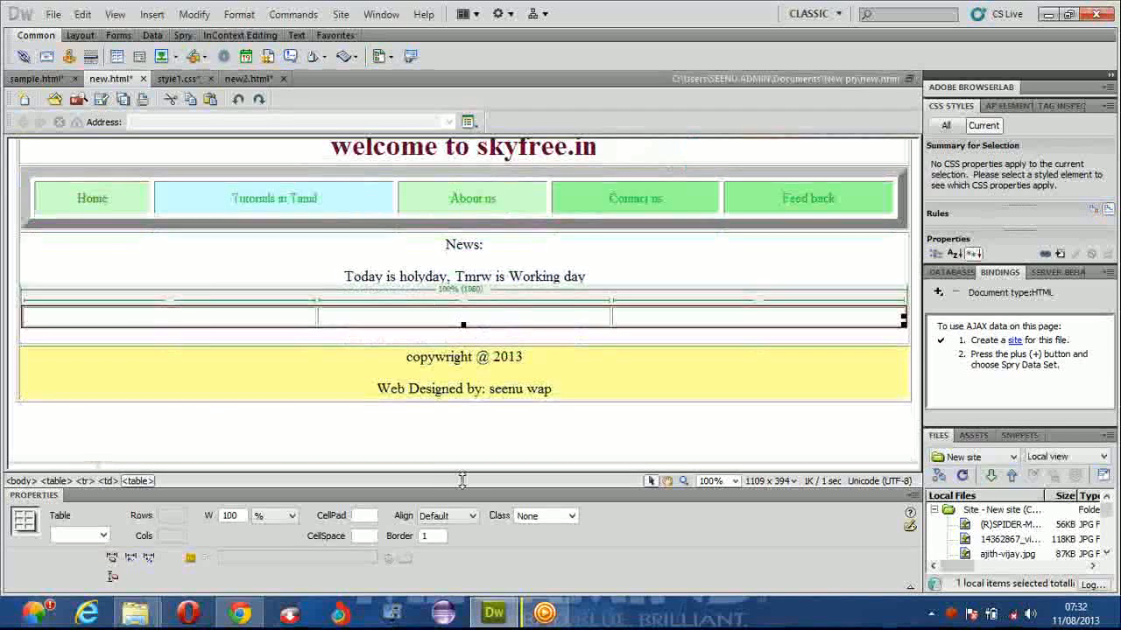
drag(463, 481, 464, 468)
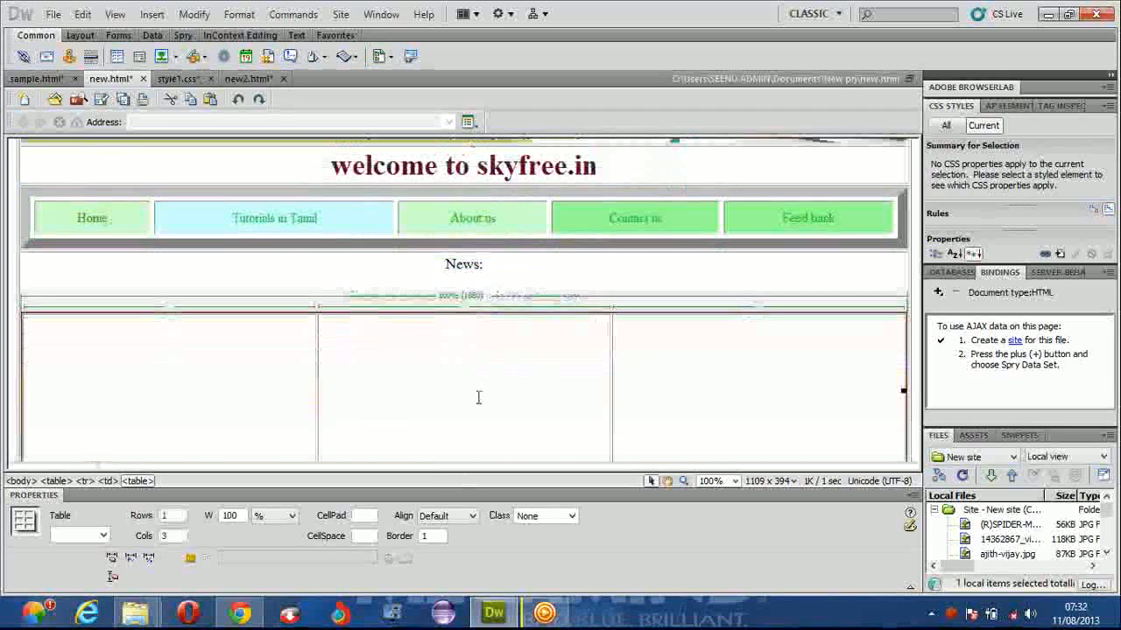
click(915, 315)
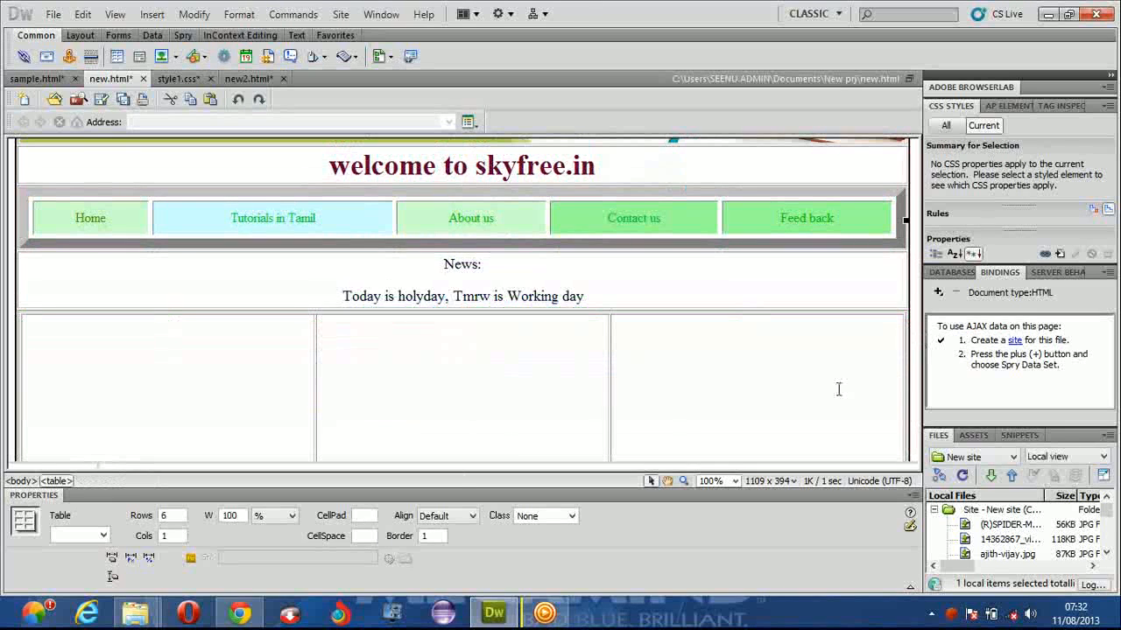
Insert the image (R)SPIDER-MAN-4s.jpg in the first cell of the three-column table with the alternate text "spiderman"
click(237, 393)
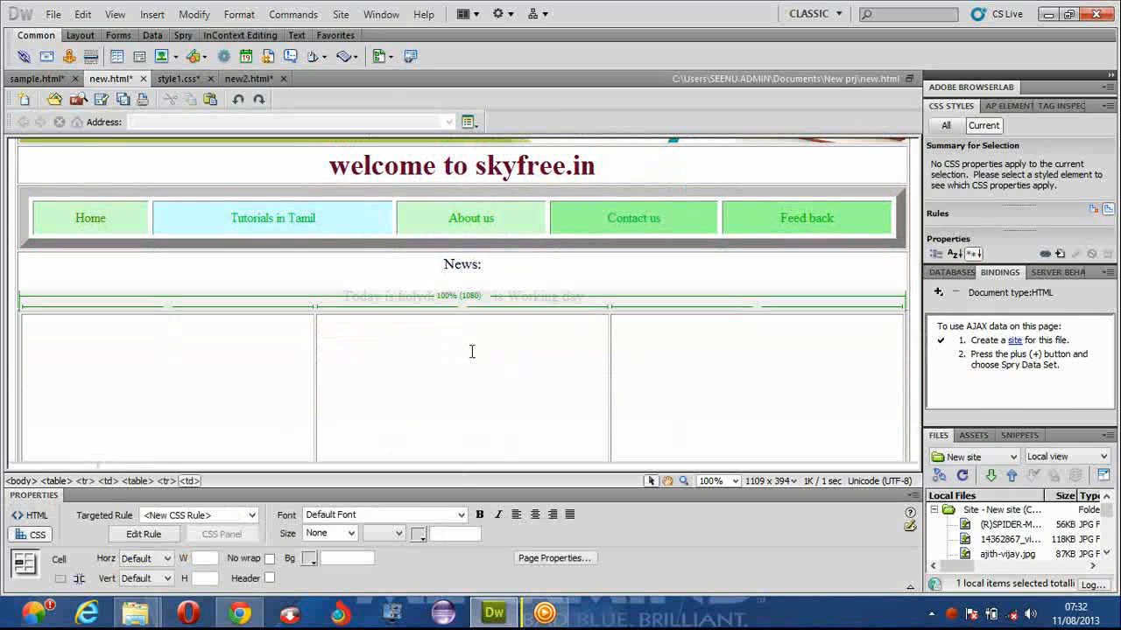
click(494, 277)
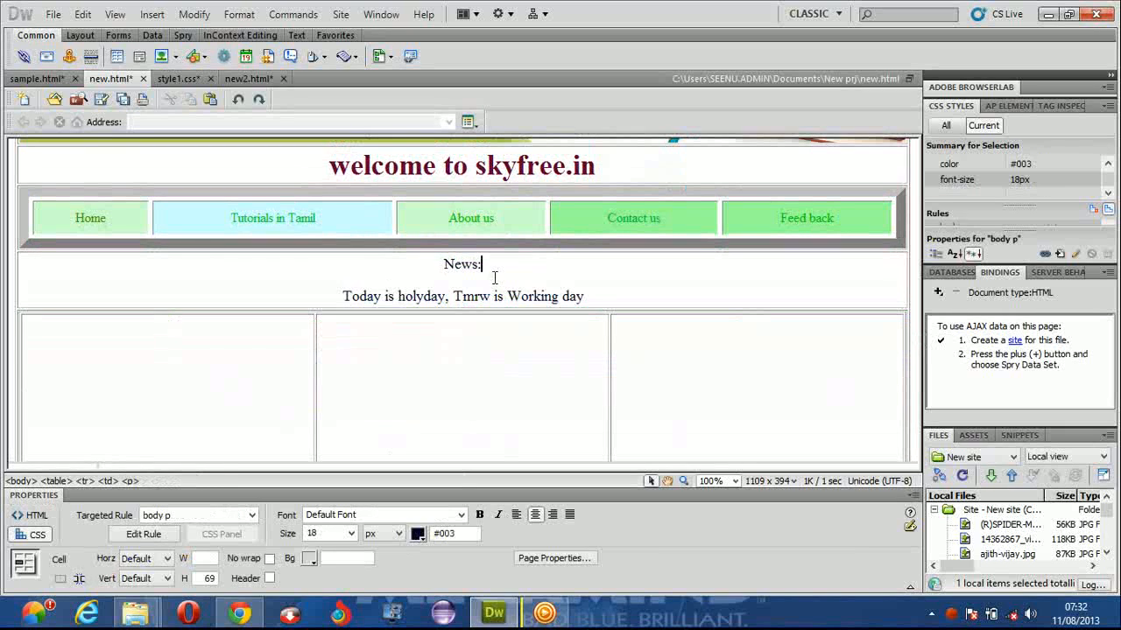
click(230, 355)
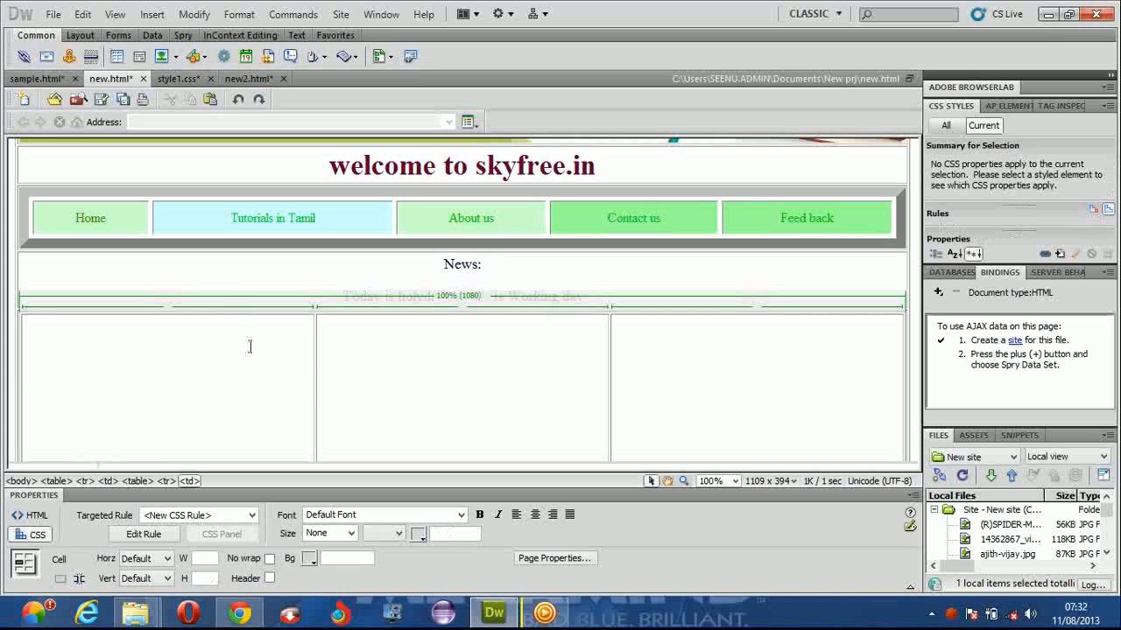
click(687, 331)
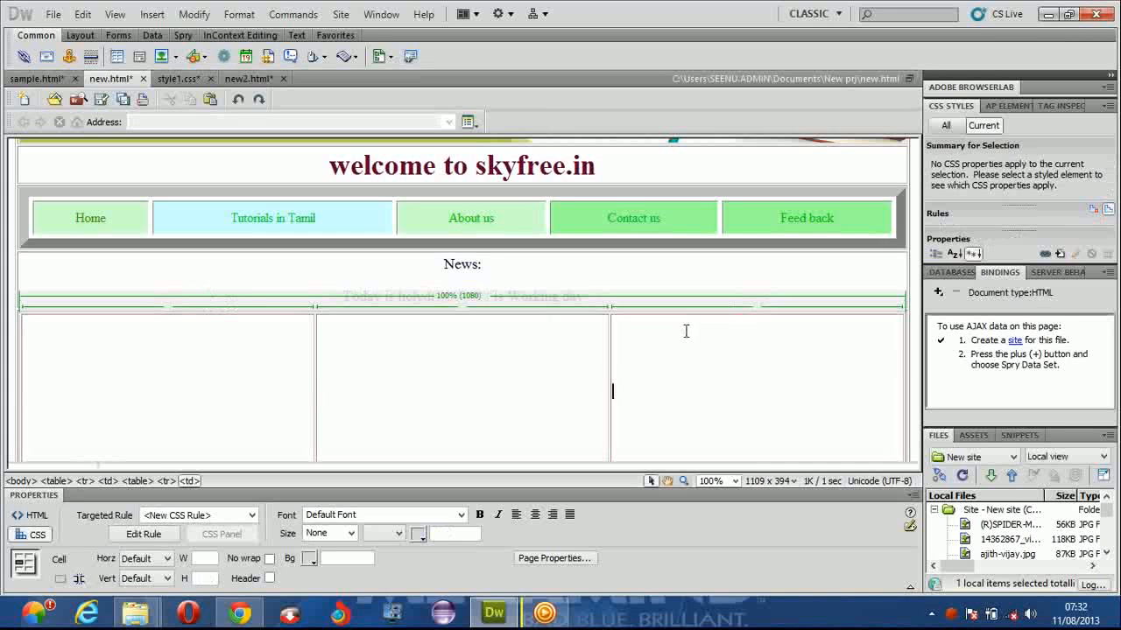
click(162, 56)
mouse_move(637, 239)
mouse_down()
mouse_move(644, 292)
mouse_move(631, 224)
mouse_up()
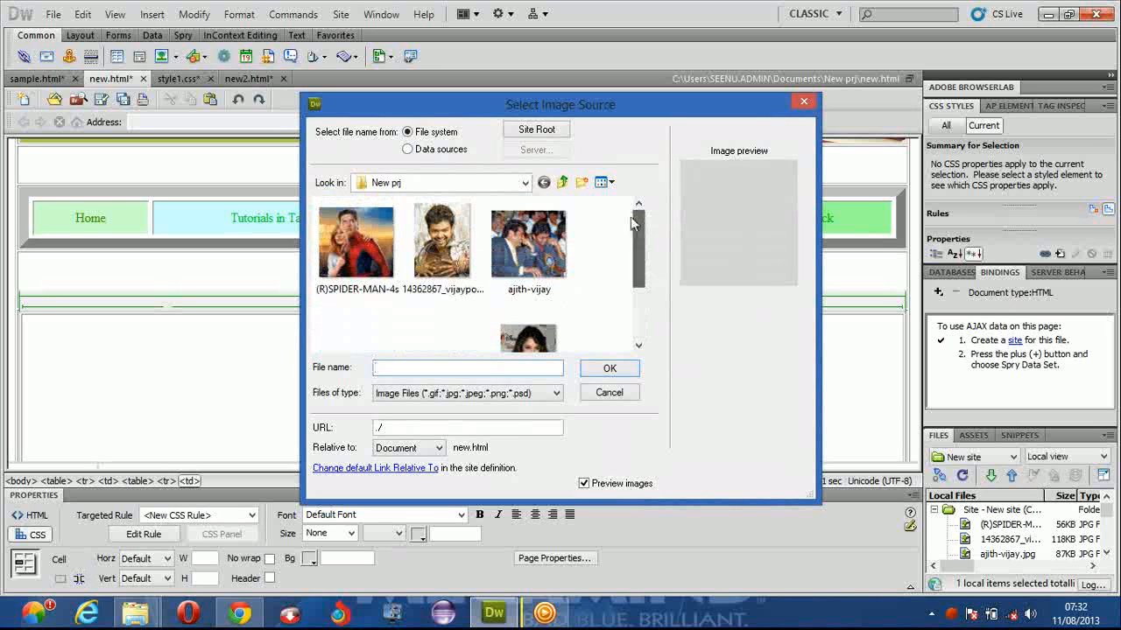
click(364, 229)
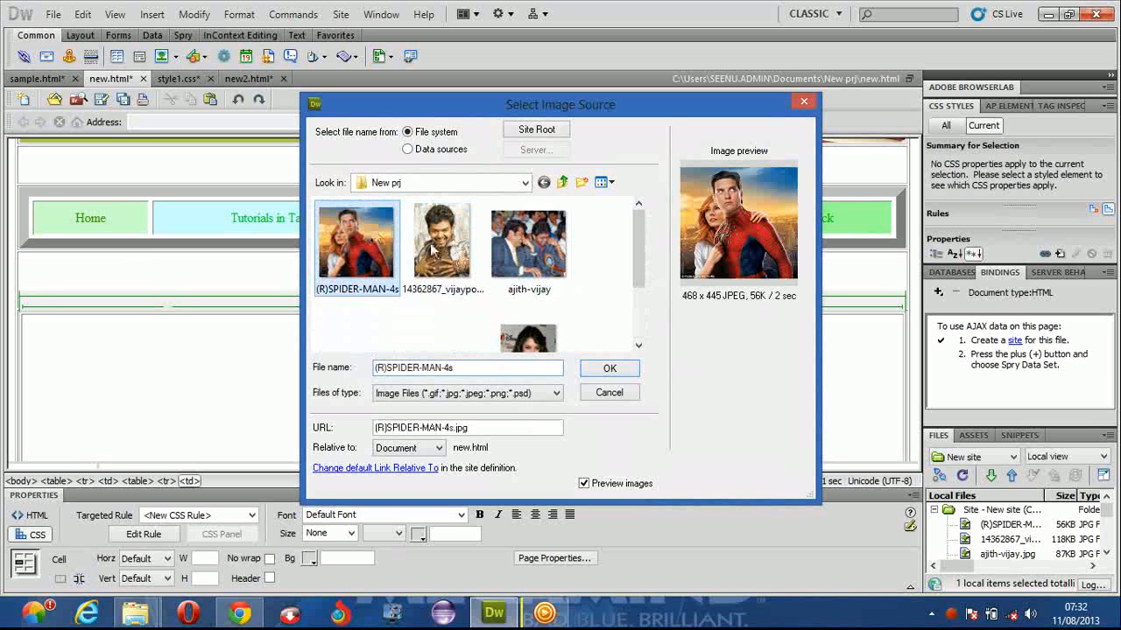
click(610, 369)
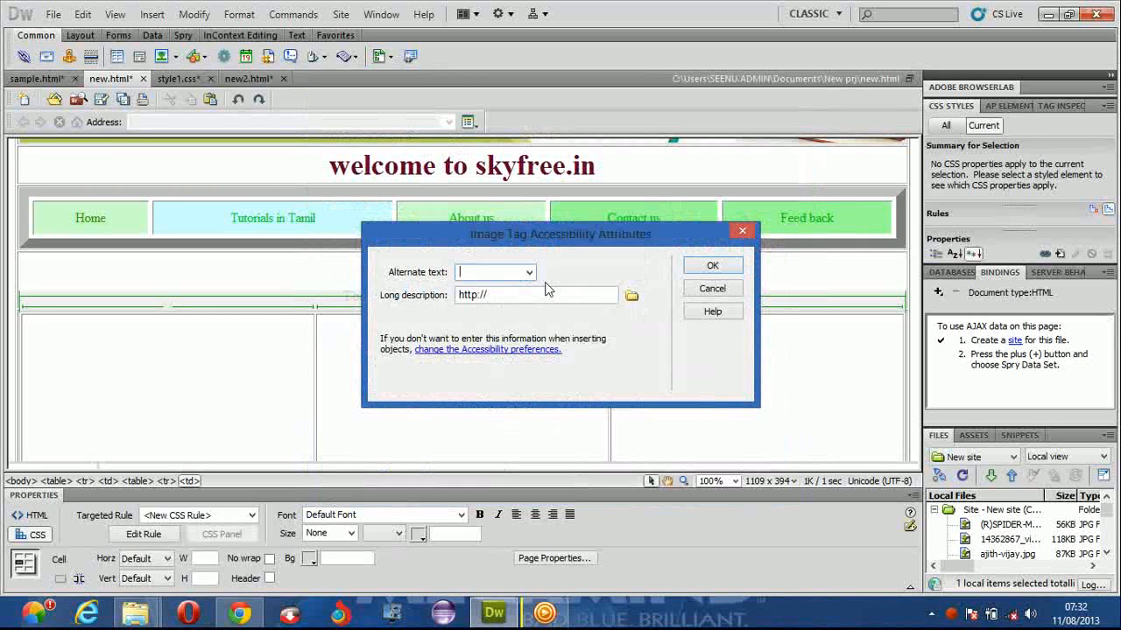
text(spiderman)
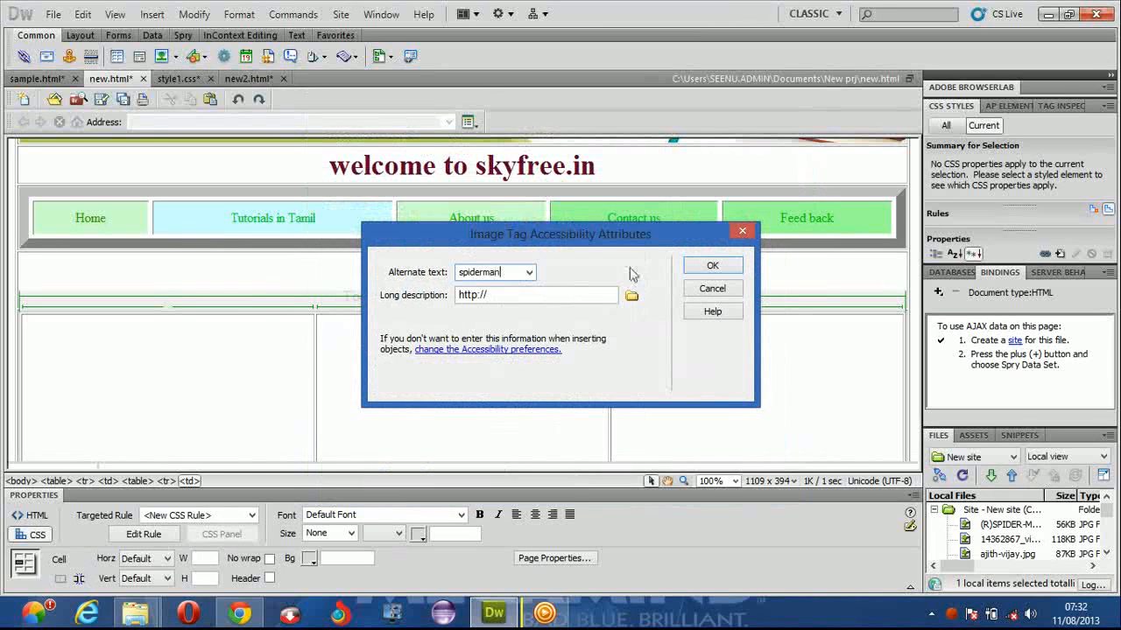
click(693, 268)
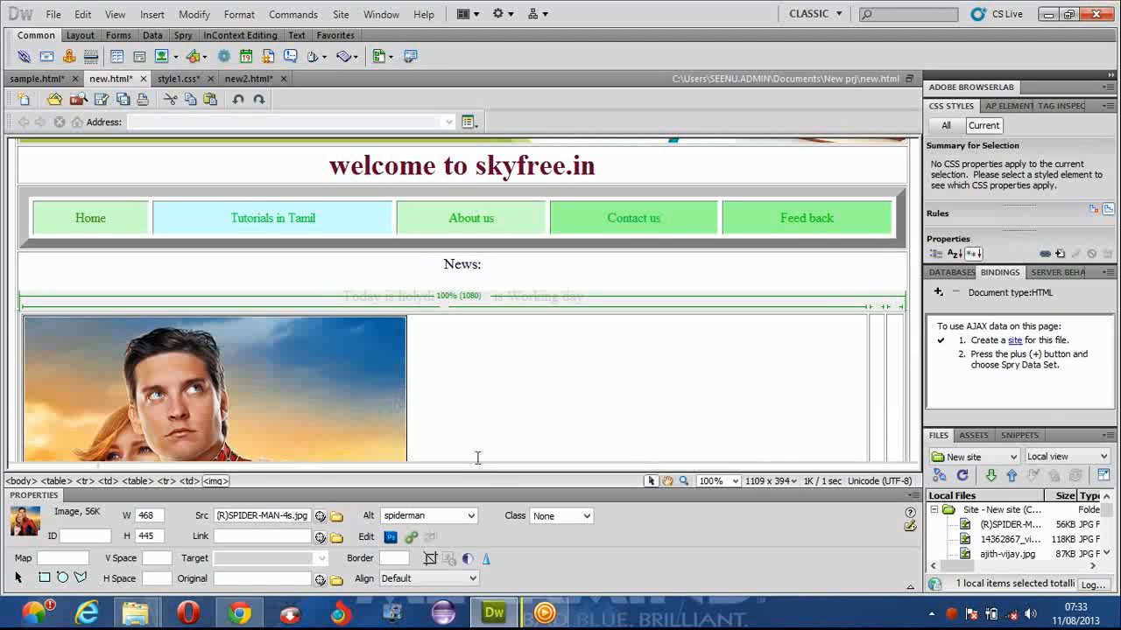
Select the three-column table and switch the page to Expanded Tables mode
drag(493, 472, 491, 505)
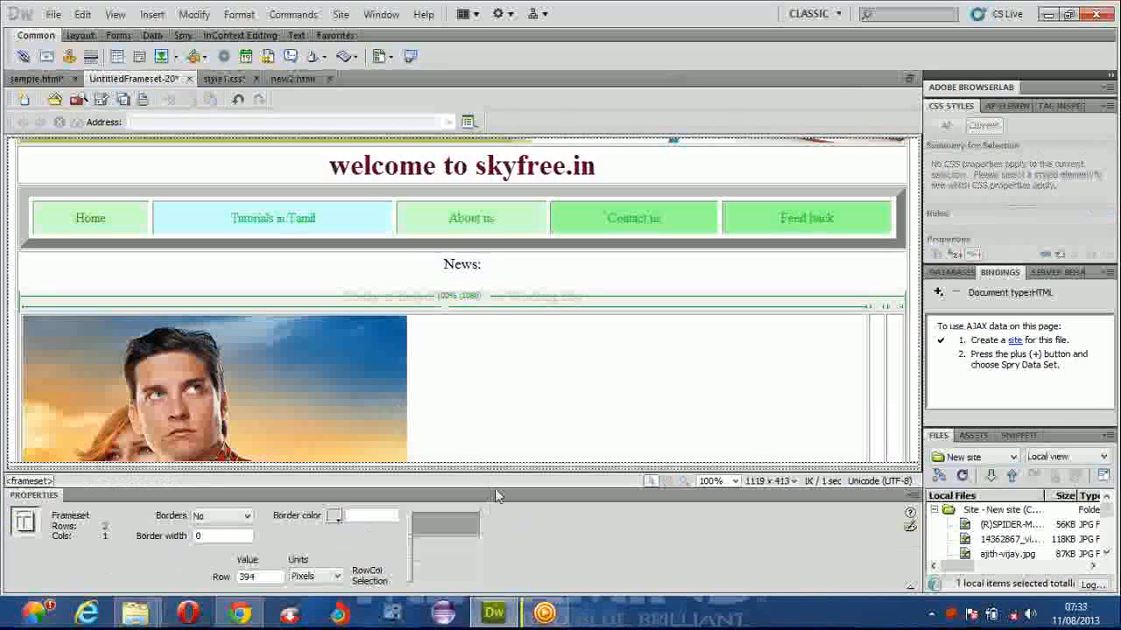
click(871, 363)
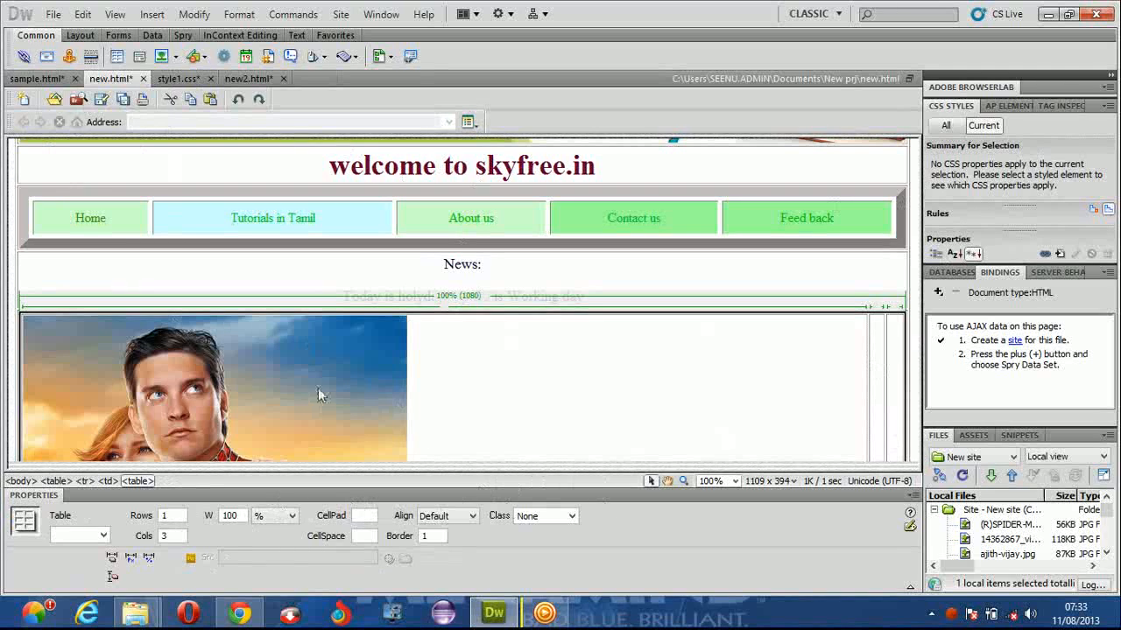
click(80, 35)
click(86, 56)
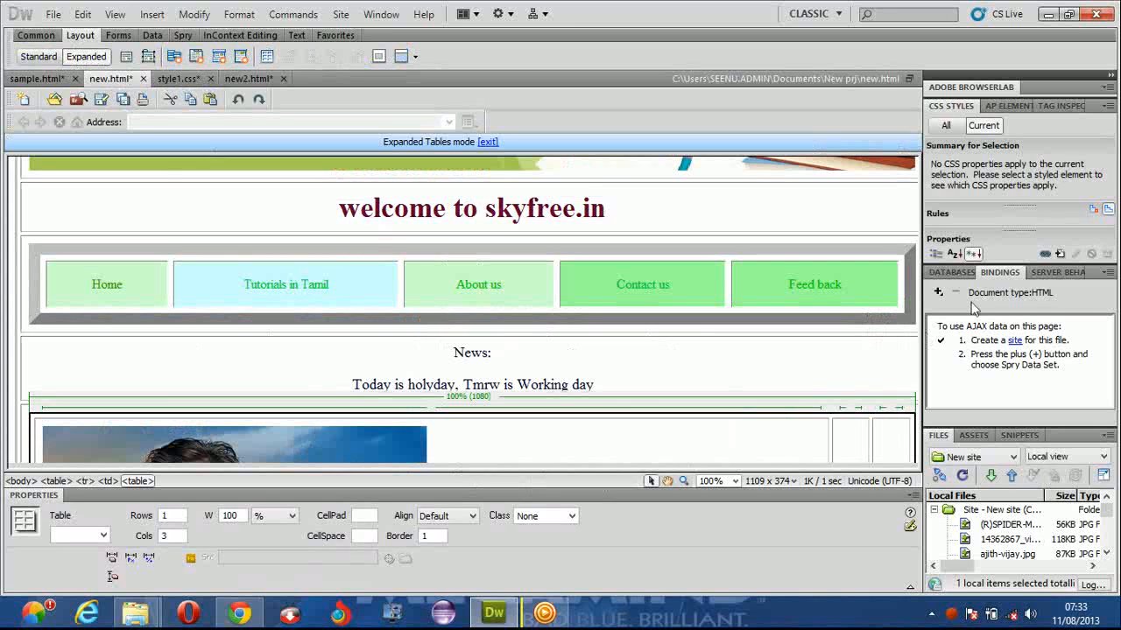
Shrink the Spider-Man image to about 373 pixels wide and reduce its height slightly
click(872, 389)
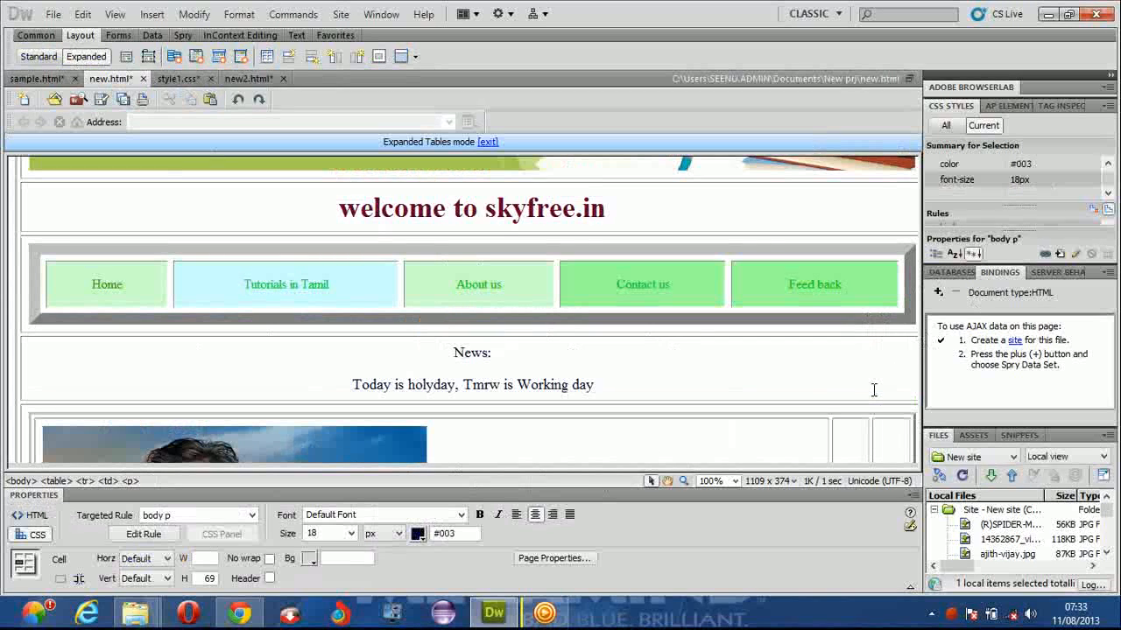
key(Down)
key(Down)
key(Down)
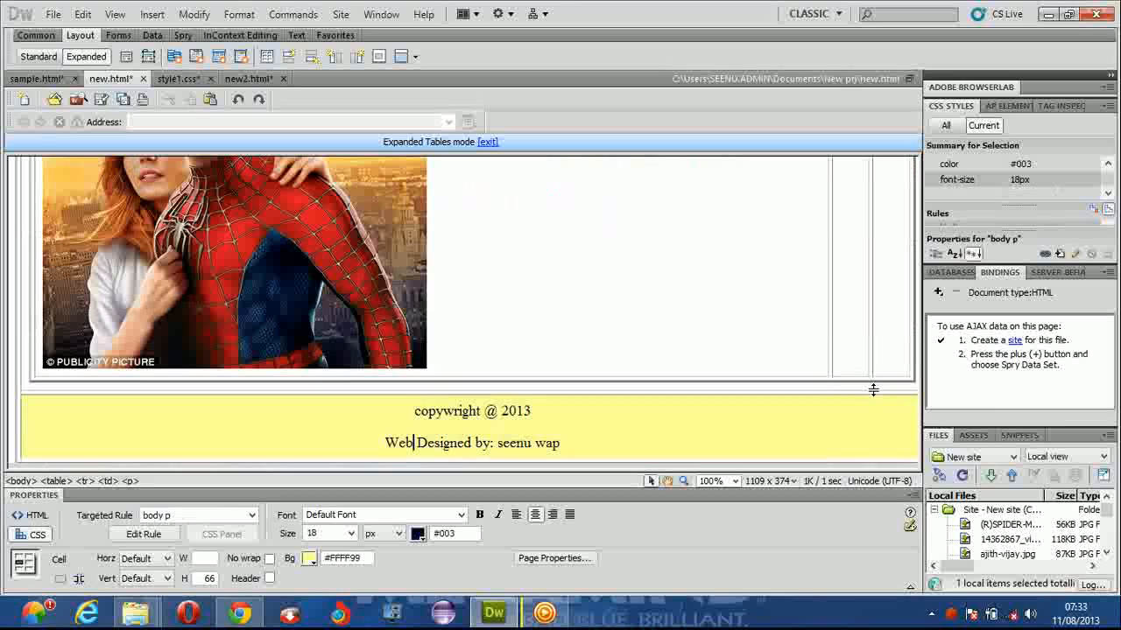
click(412, 278)
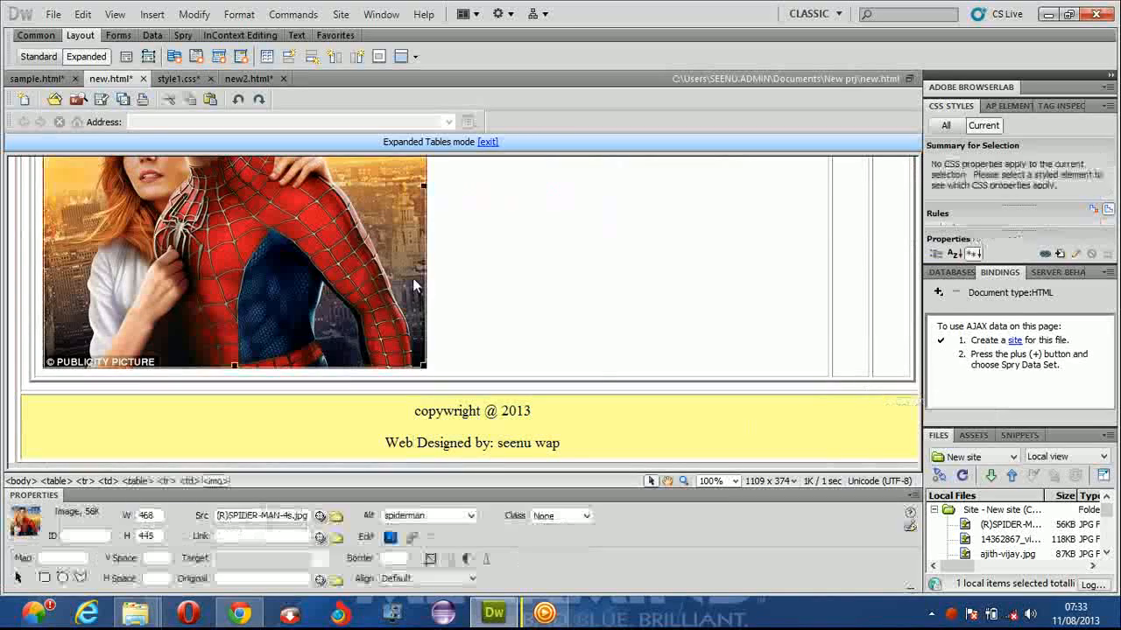
drag(423, 186, 348, 186)
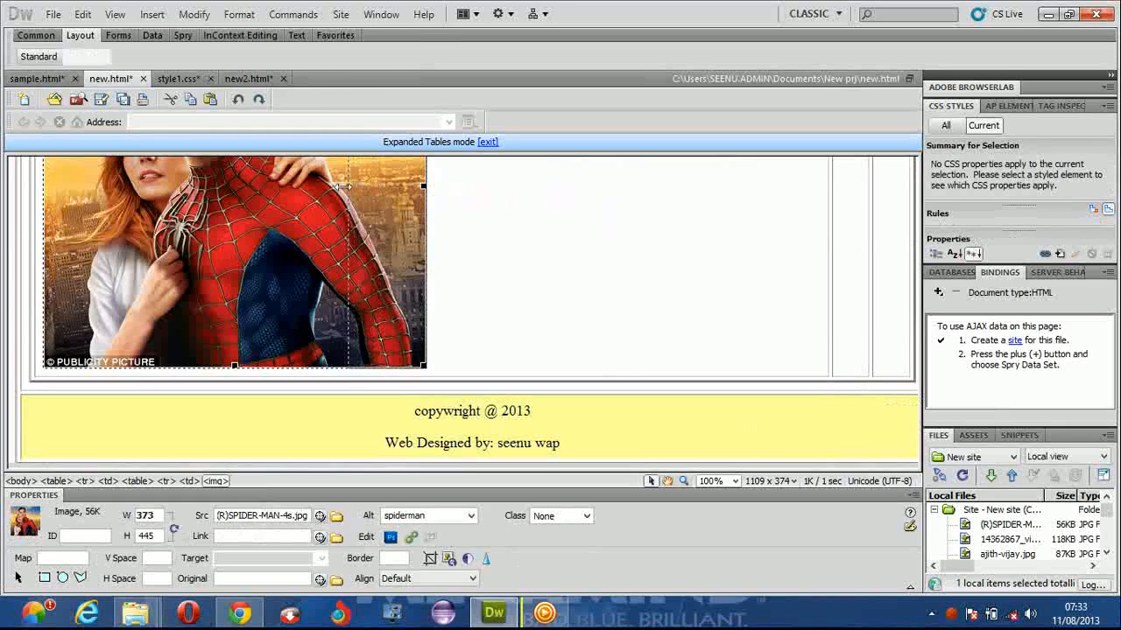
drag(196, 362, 196, 334)
click(738, 435)
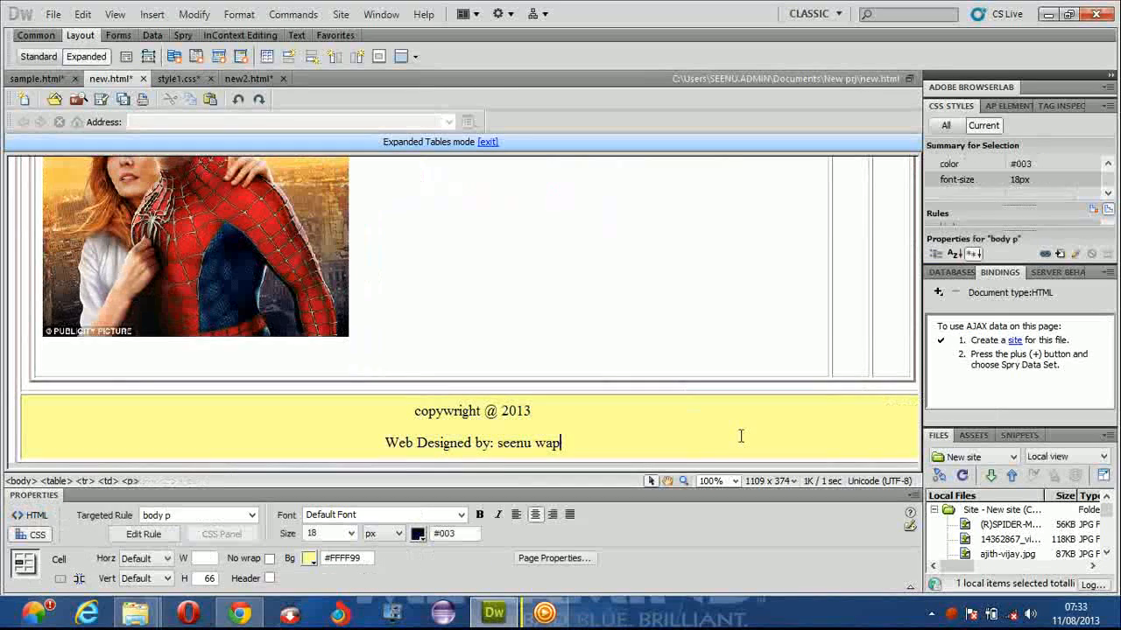
Narrow the first column to fit the Spider-Man image and the middle column to about 30% of the table
click(617, 252)
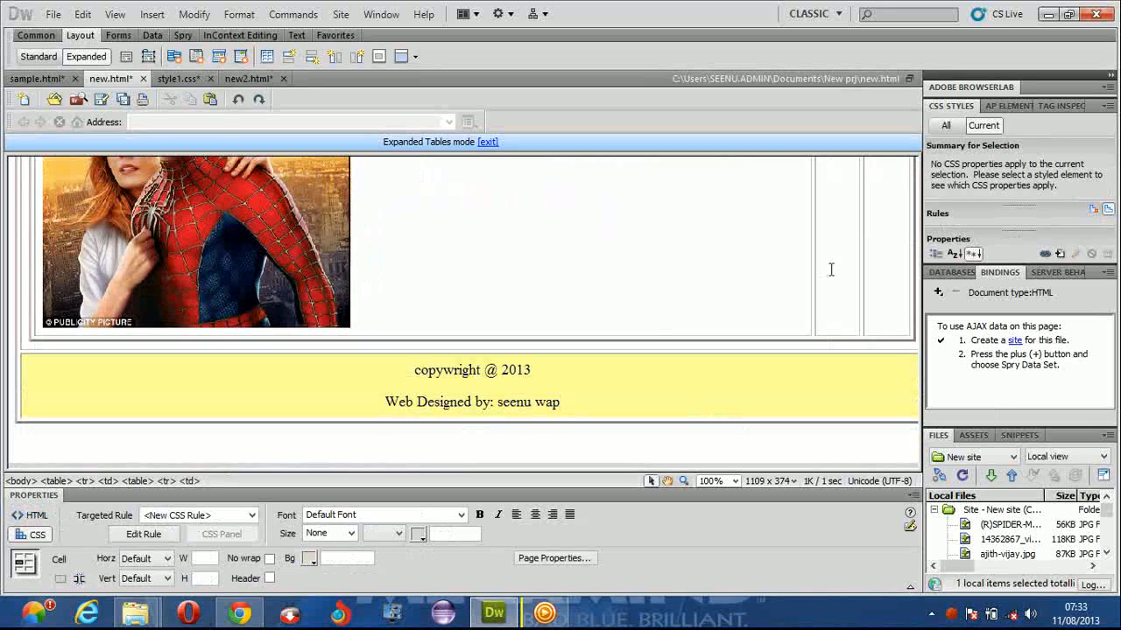
drag(813, 221, 364, 210)
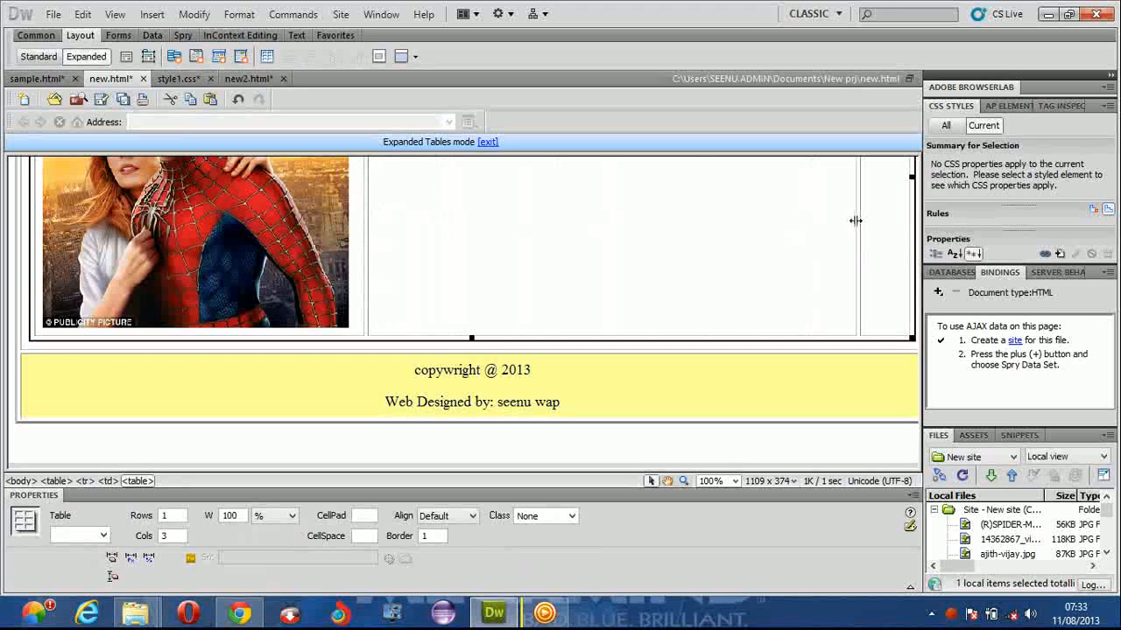
drag(855, 220, 630, 214)
Insert the image 14362867_vijaypokiri.jpg in the middle cell without alternate text
click(482, 215)
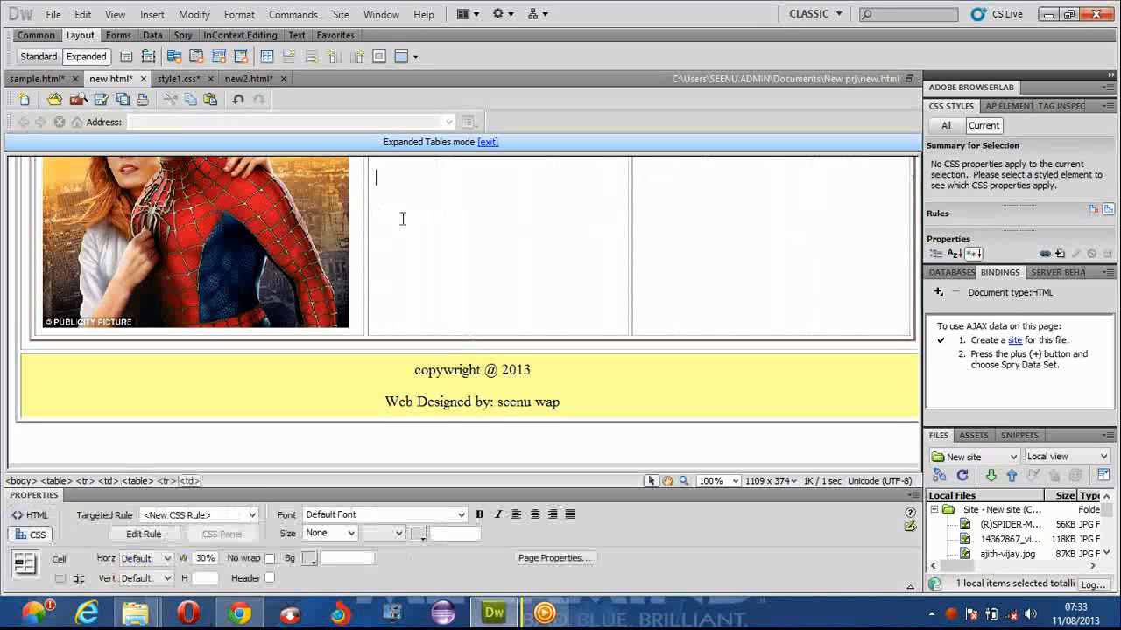
click(40, 35)
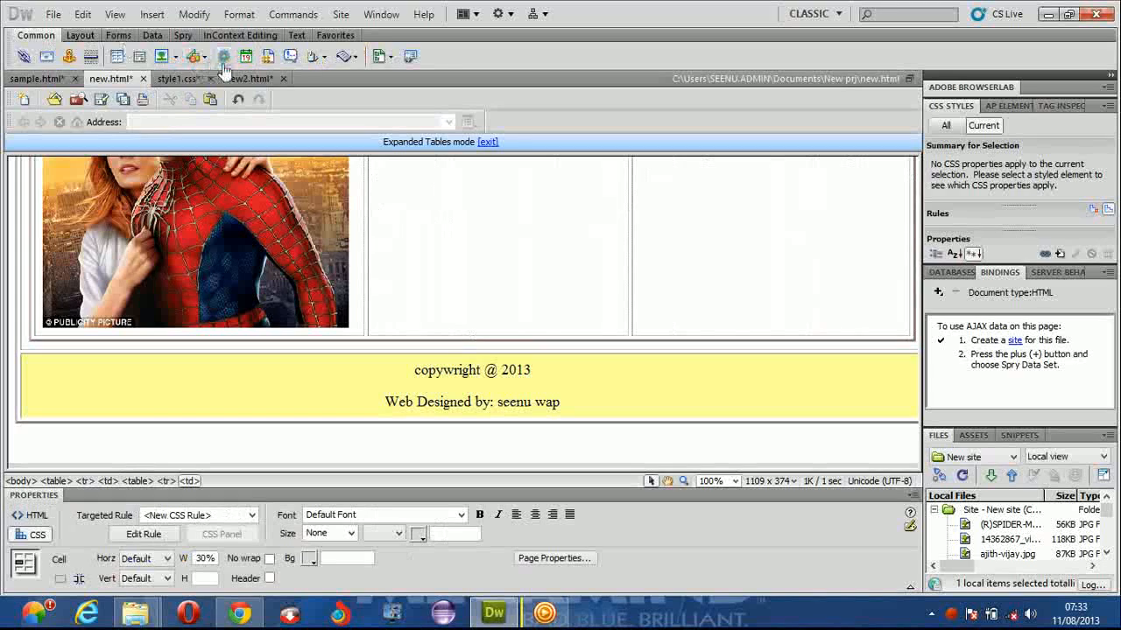
click(162, 56)
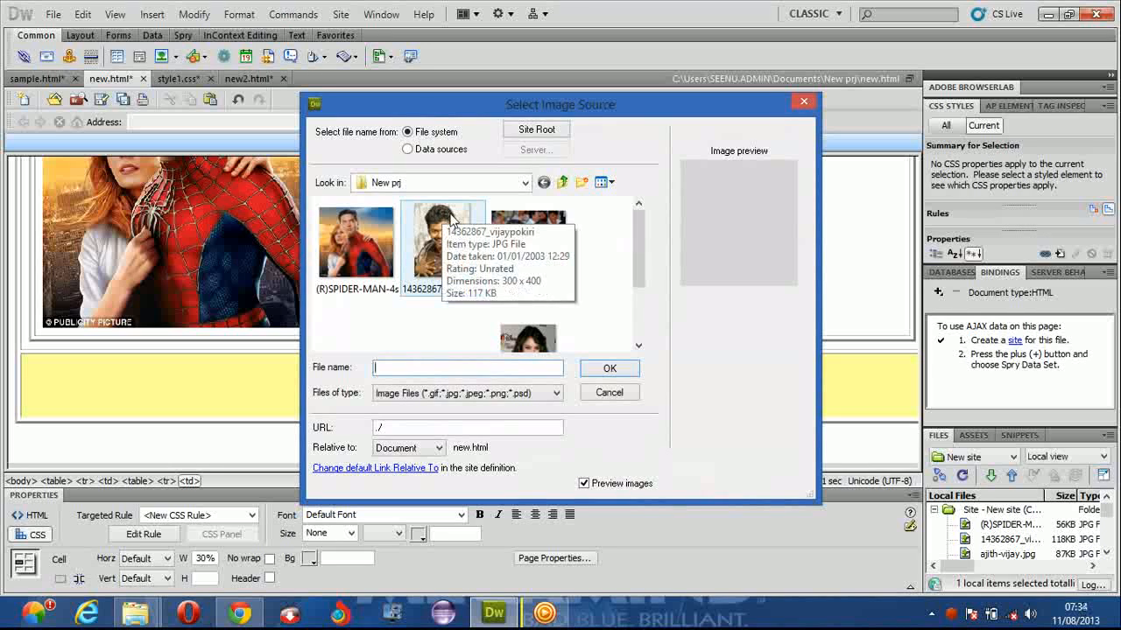
click(451, 229)
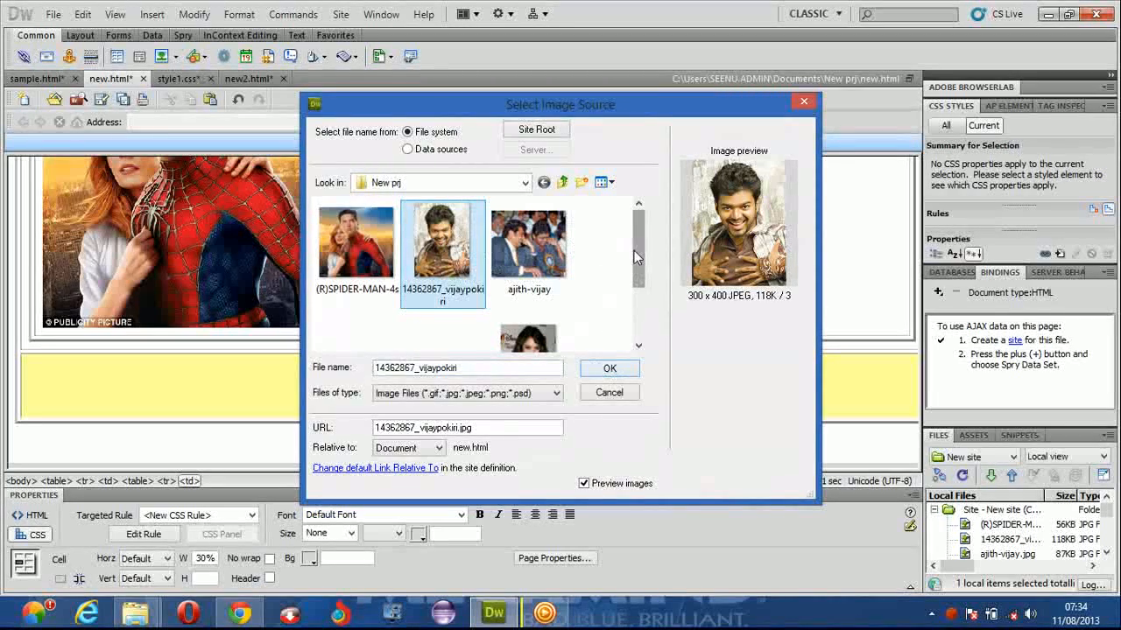
scroll(633, 251, down, 1)
click(610, 369)
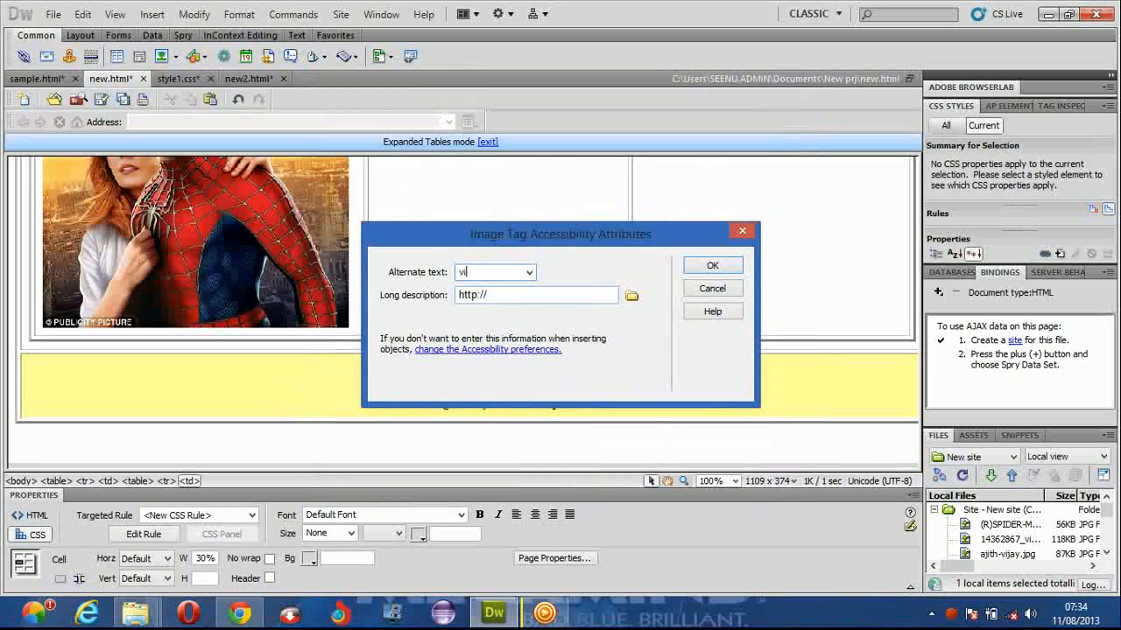
click(711, 289)
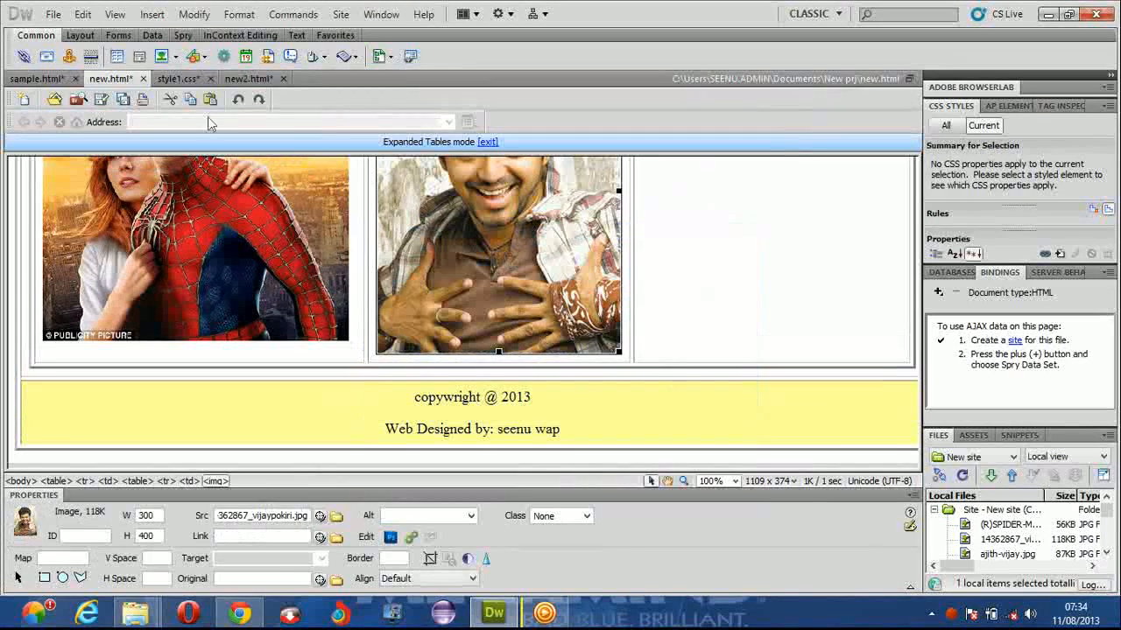
Insert a rollover image in the middle cell, with 14362867_vijaypokiri.jpg as the original and ajith-vijay.jpg as the rollover image
click(174, 59)
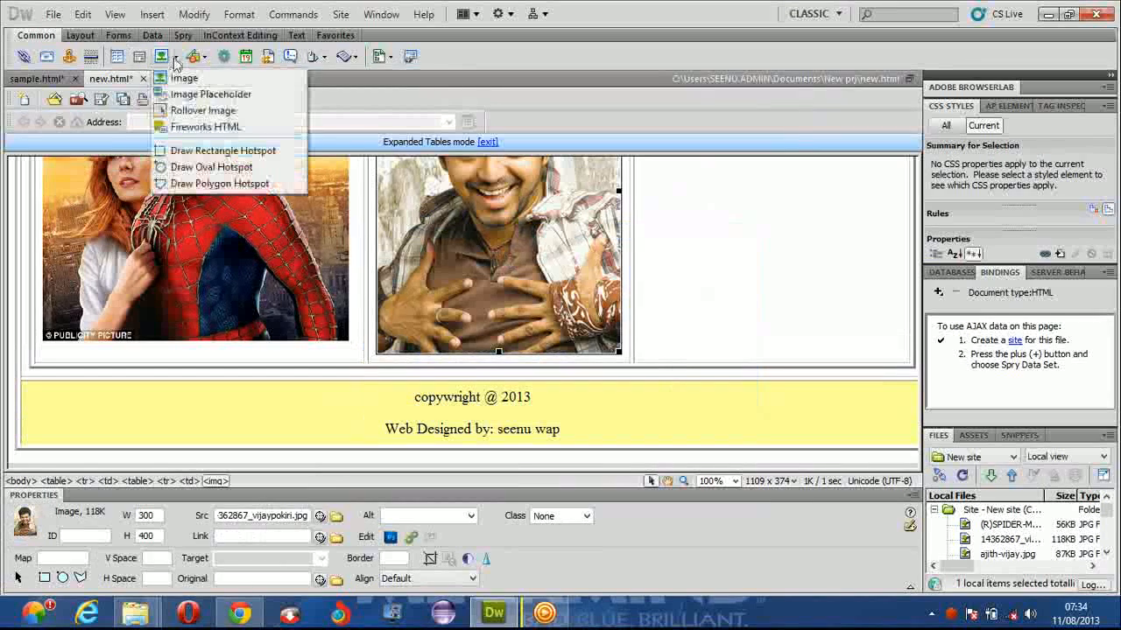
click(201, 111)
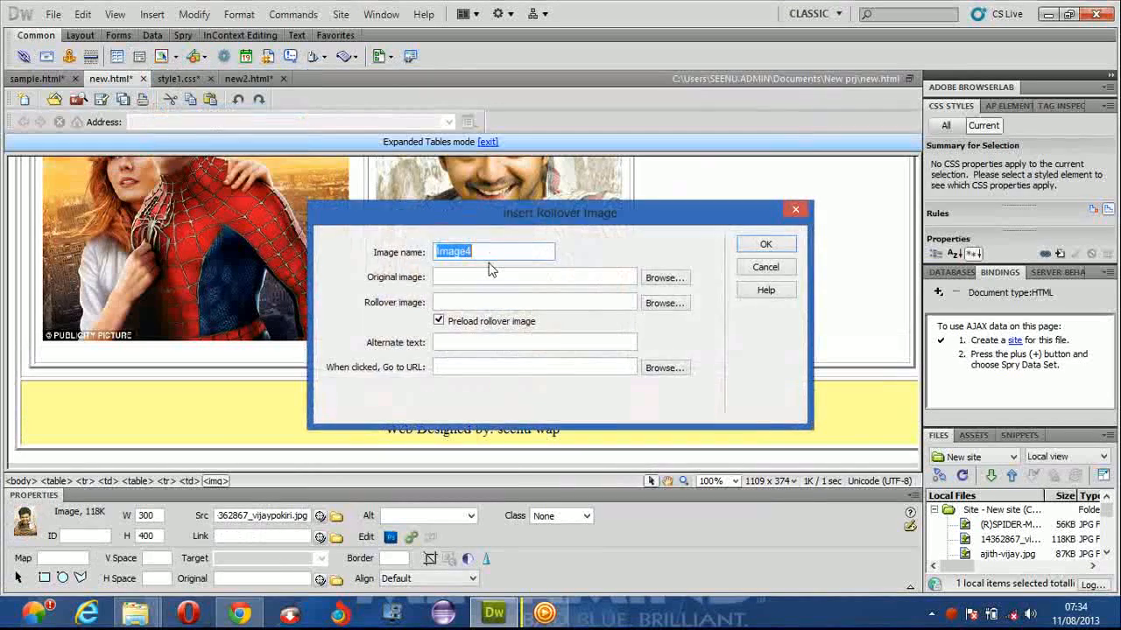
click(665, 278)
click(455, 337)
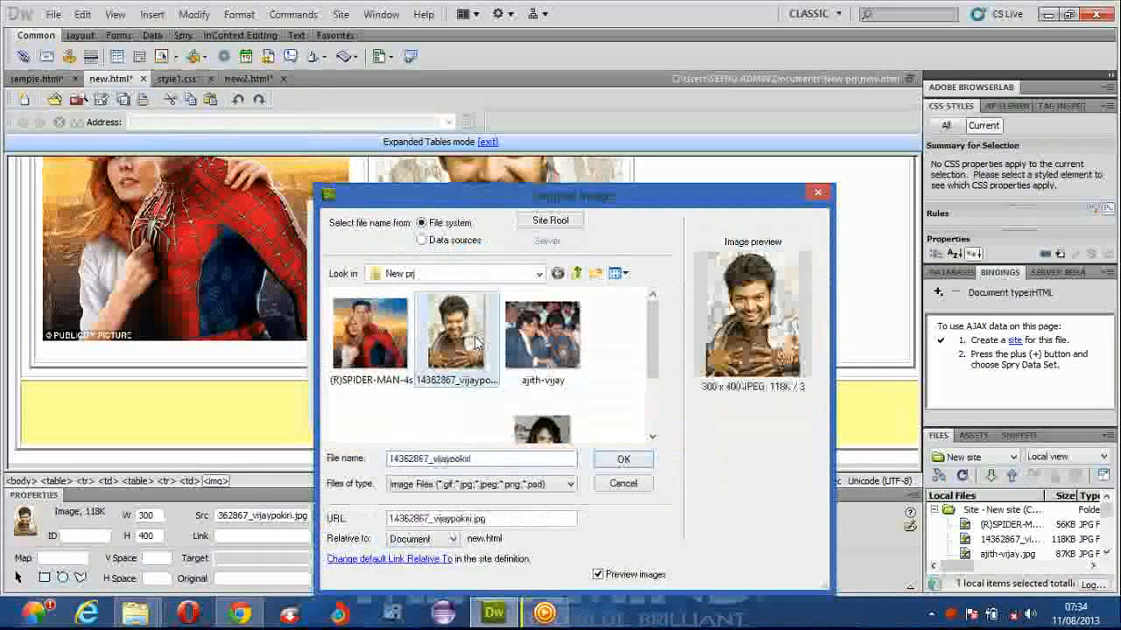
click(639, 462)
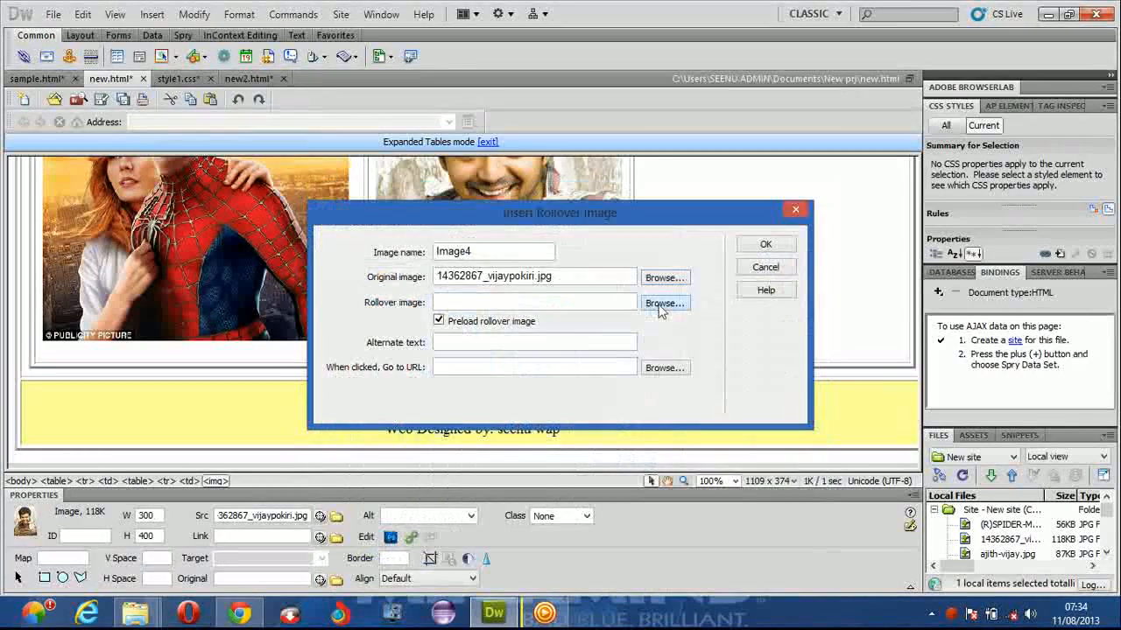
click(663, 303)
click(543, 337)
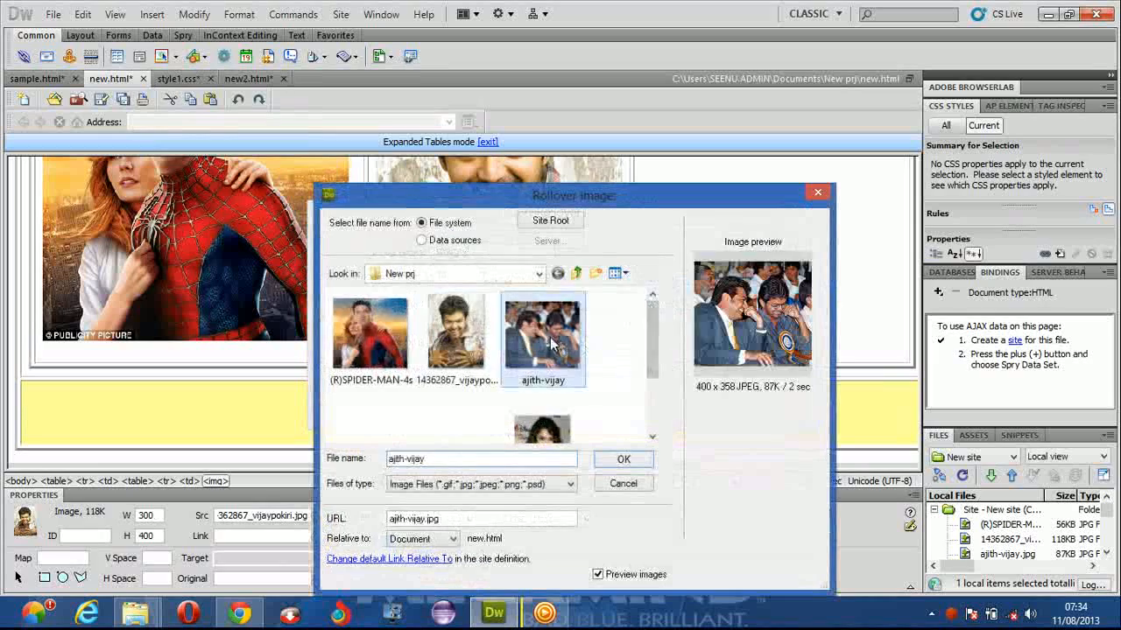
click(623, 459)
click(765, 247)
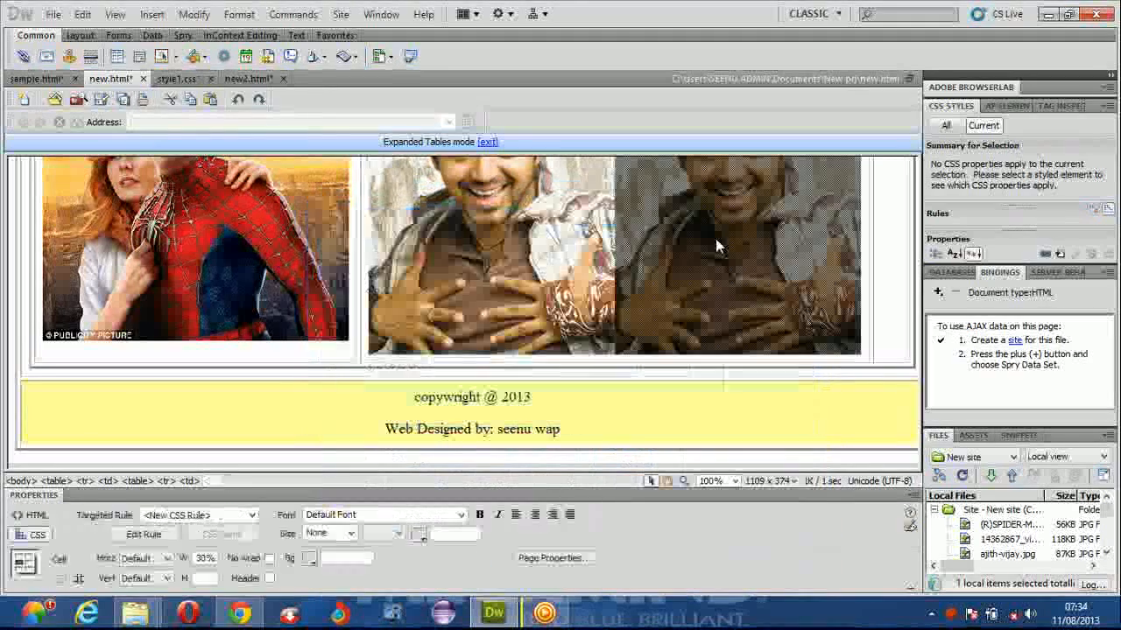
Delete the plain image that sits before the rollover image in the middle cell
click(557, 274)
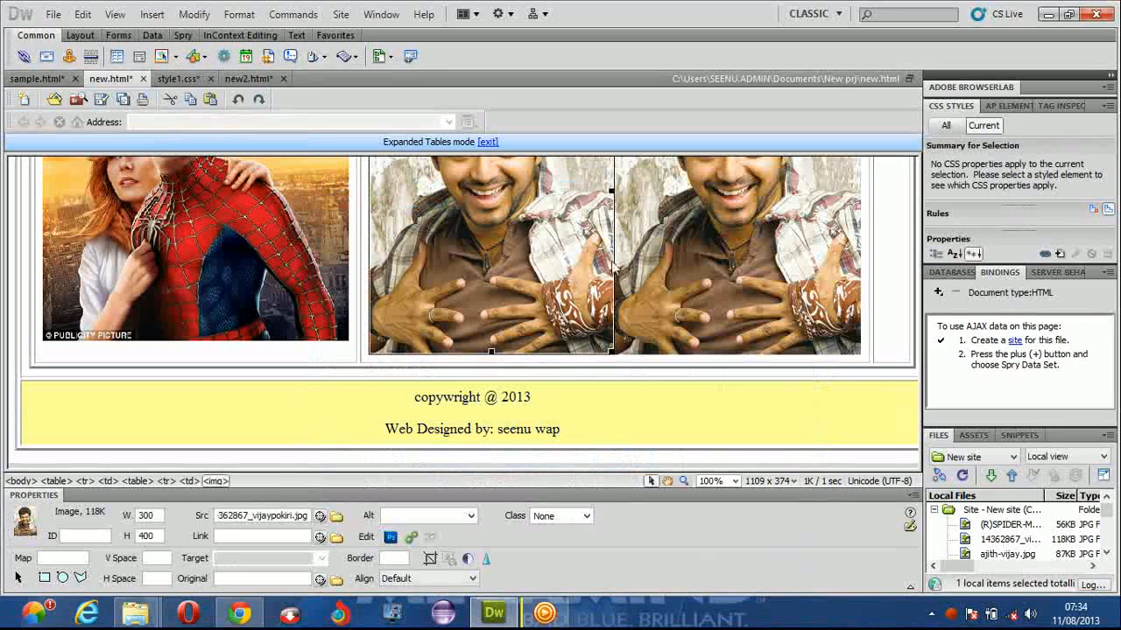
key(Delete)
Shrink the rollover image's width to about 287 pixels and narrow the middle column to fit it
click(514, 261)
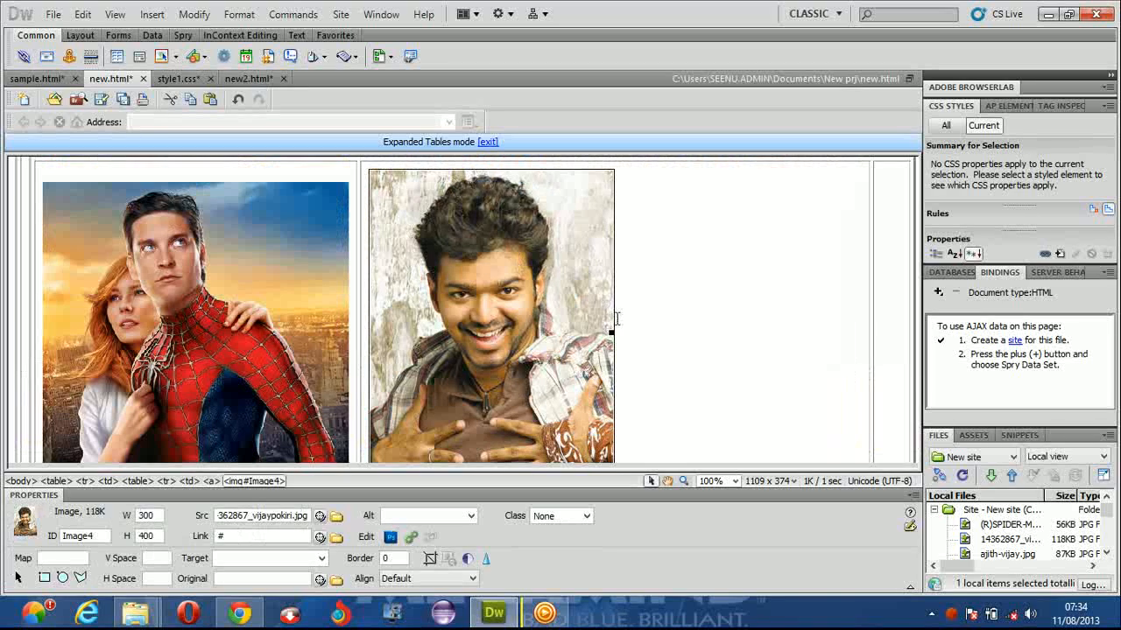
drag(610, 334, 599, 334)
drag(871, 313, 622, 304)
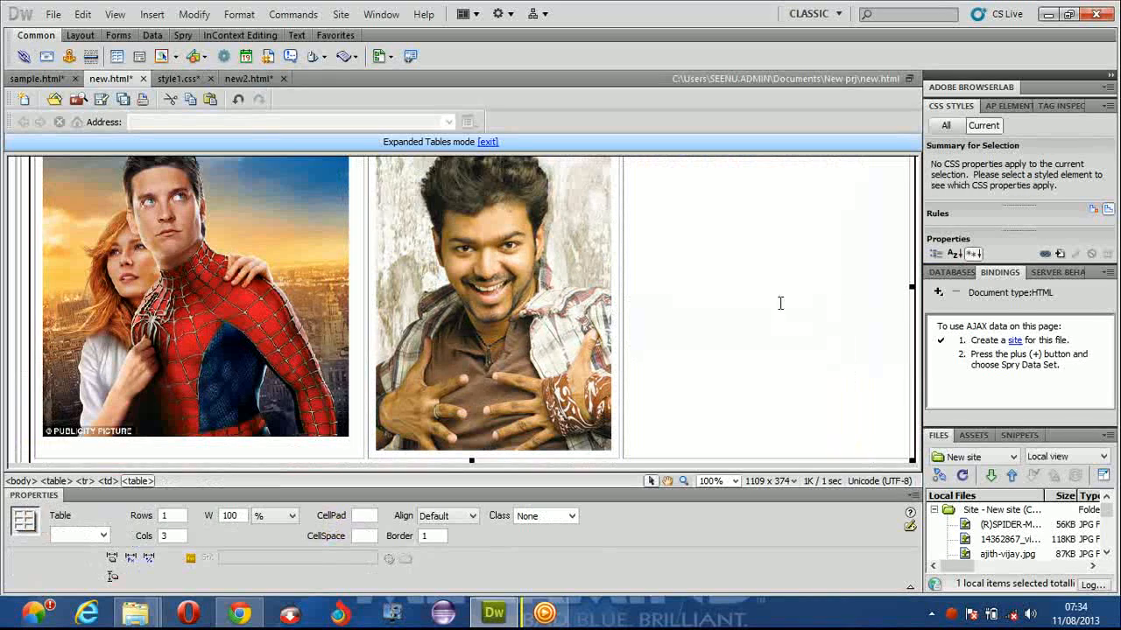
Insert the Vanessa Hudgens picture from the New prj folder in the third cell with the alternate text "vanessa"
click(803, 293)
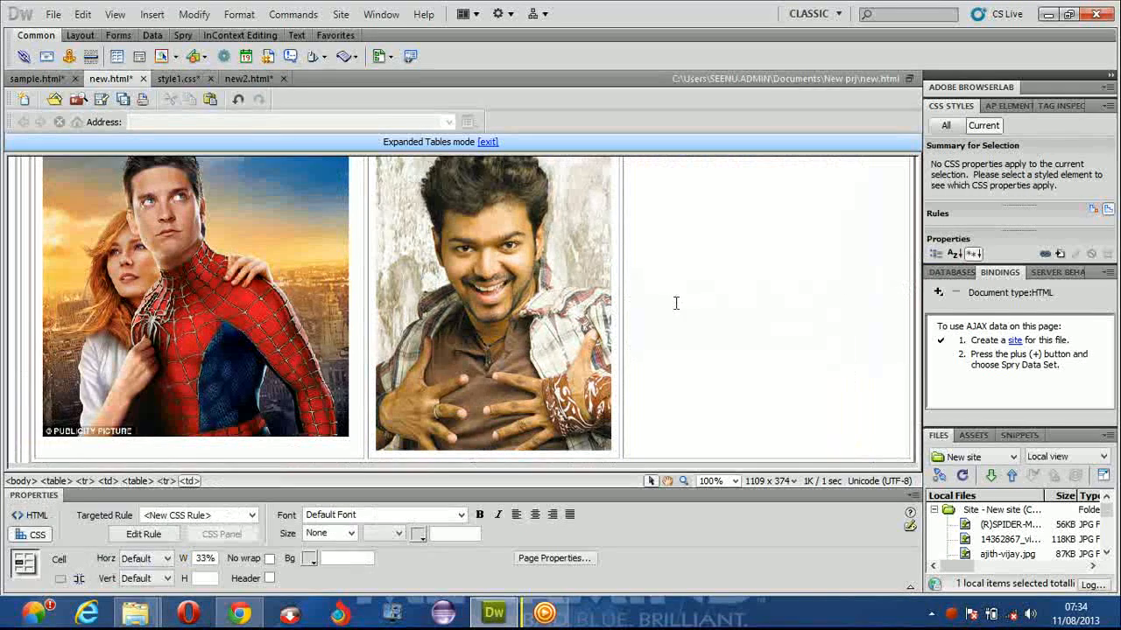
click(175, 58)
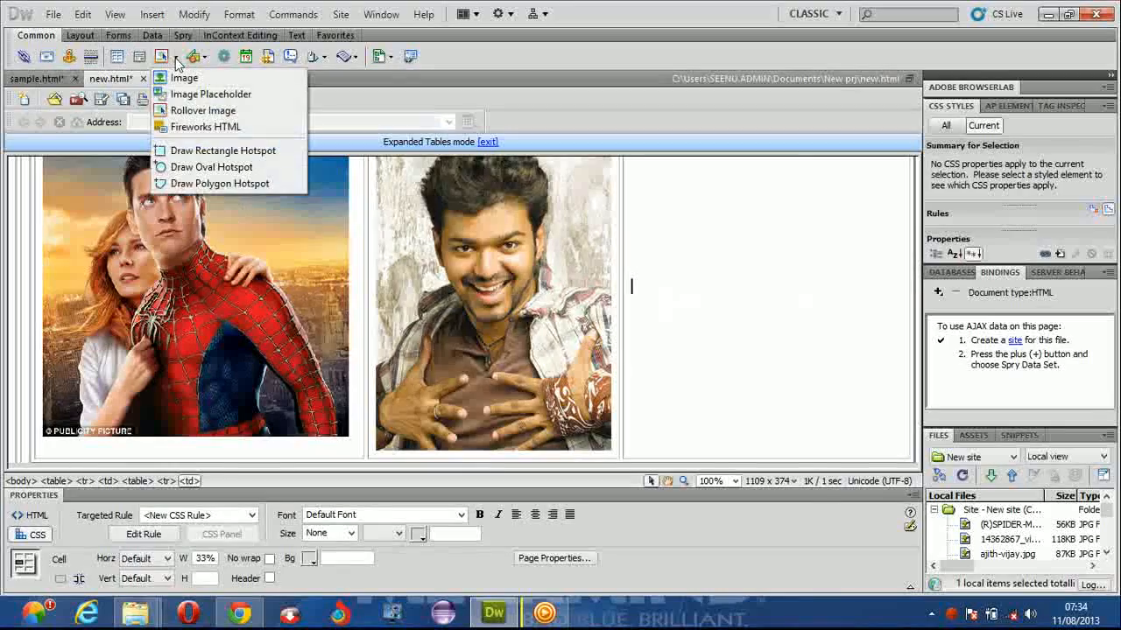
click(197, 74)
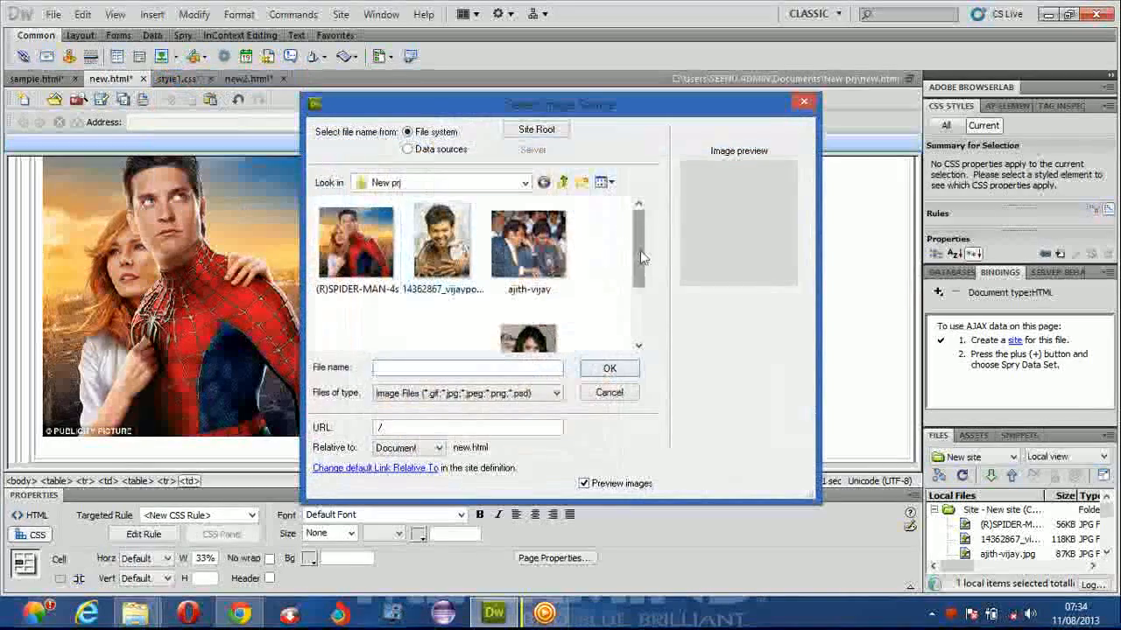
scroll(496, 257, down, 2)
click(528, 263)
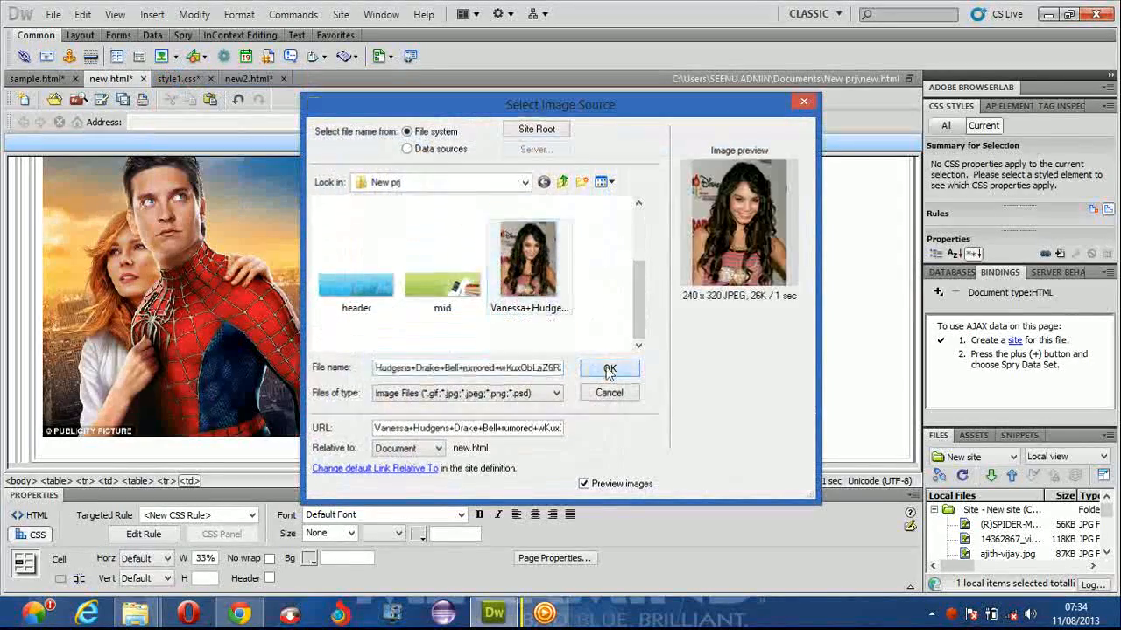
click(608, 368)
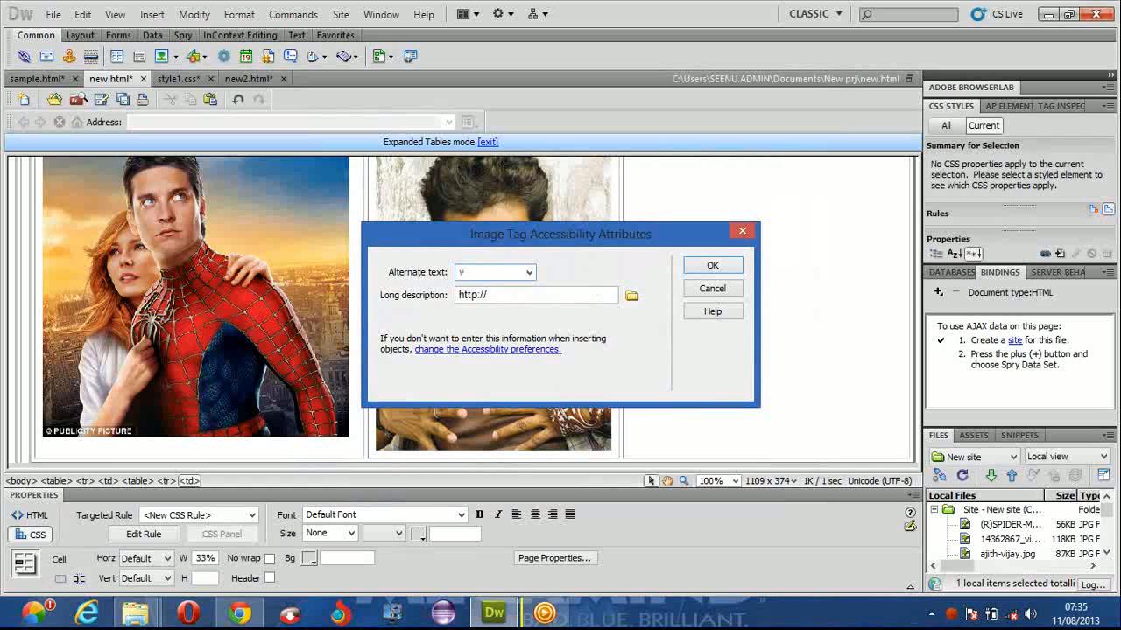
text(v)
text(ass)
text(ness)
text(a)
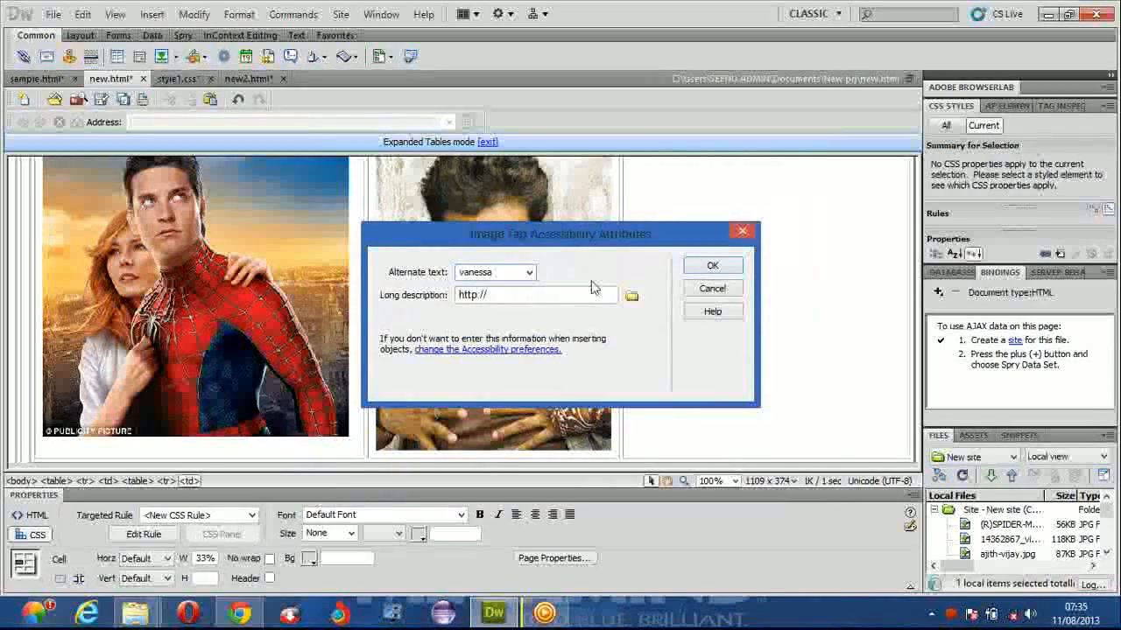
click(690, 268)
Enlarge the image in the third cell to about 325 by 371 pixels
drag(726, 415, 727, 431)
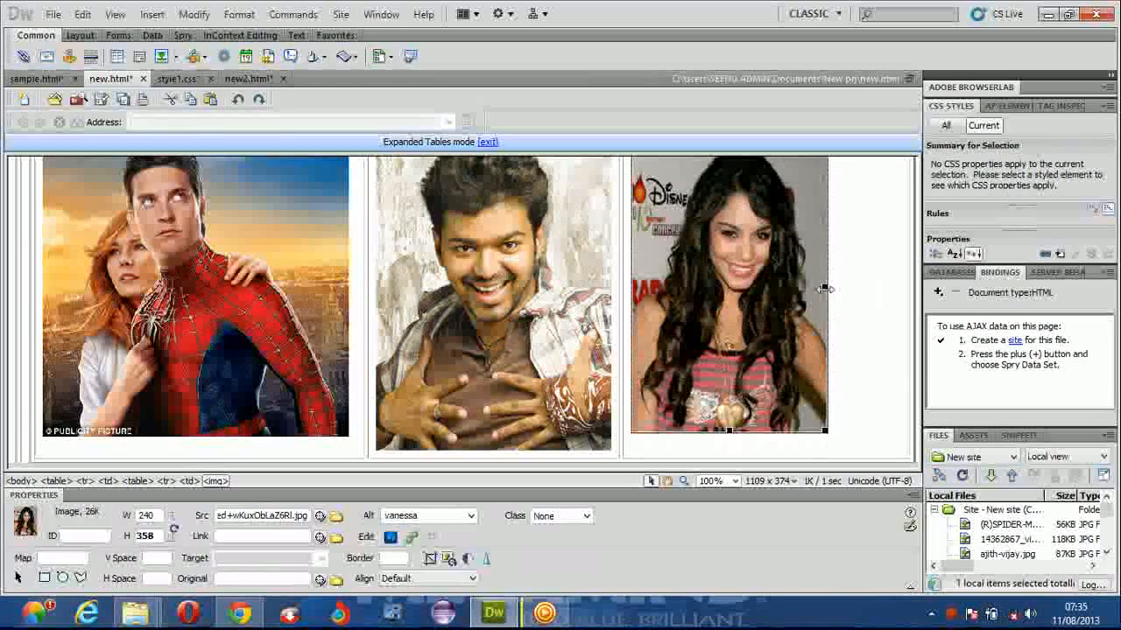
drag(825, 289, 882, 288)
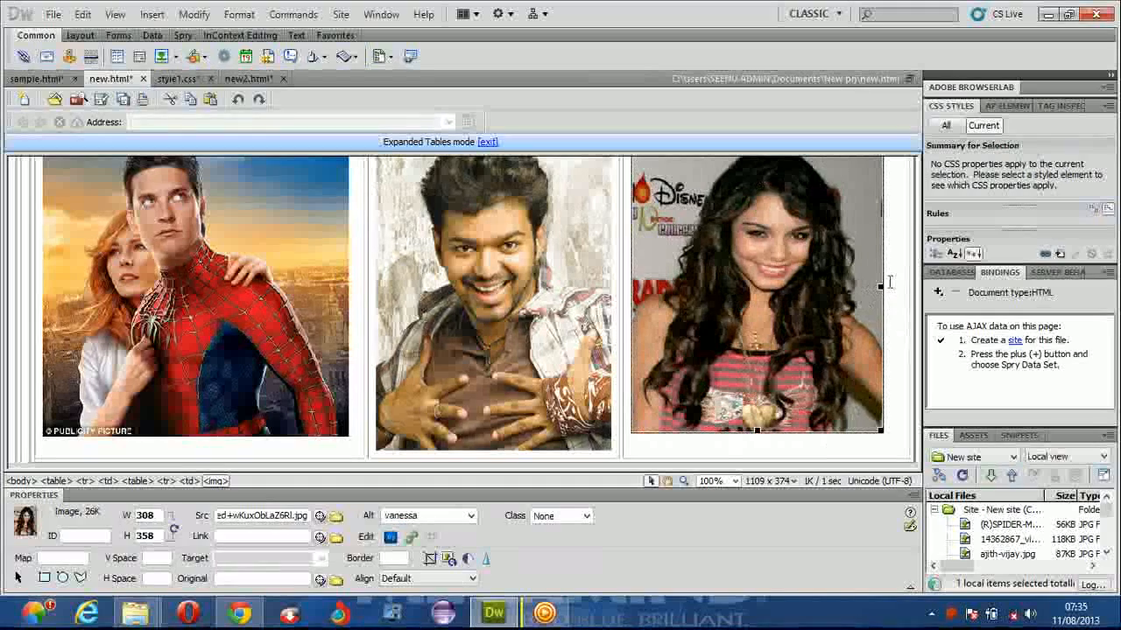
drag(881, 287, 894, 287)
drag(764, 433, 764, 438)
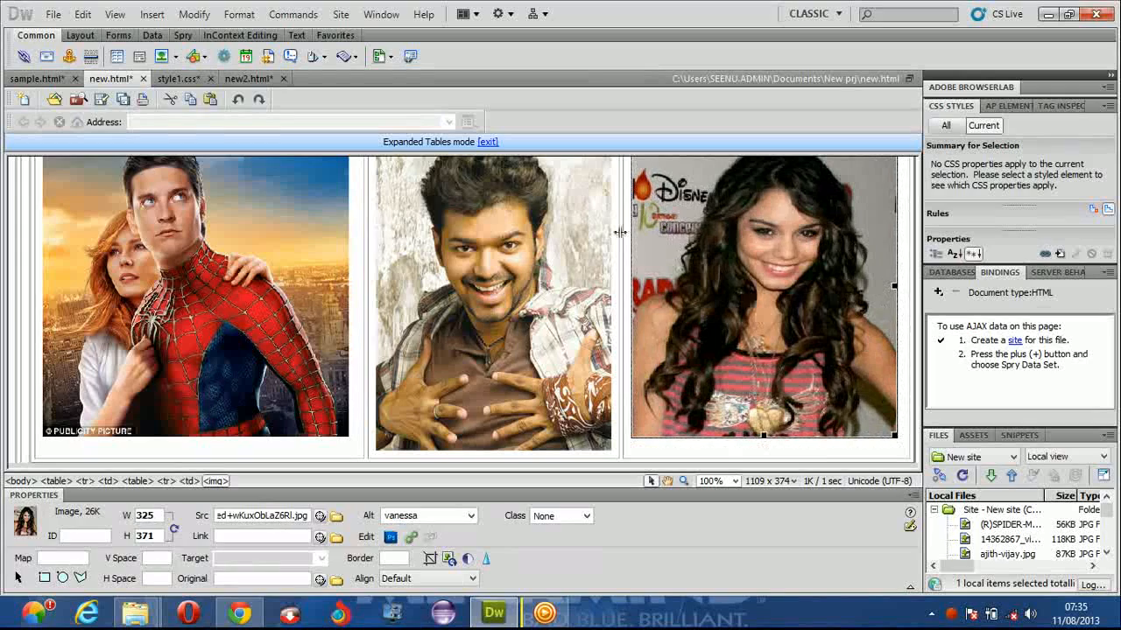
Resize the Spider-Man image in the first cell to about 349 by 375 pixels
click(411, 302)
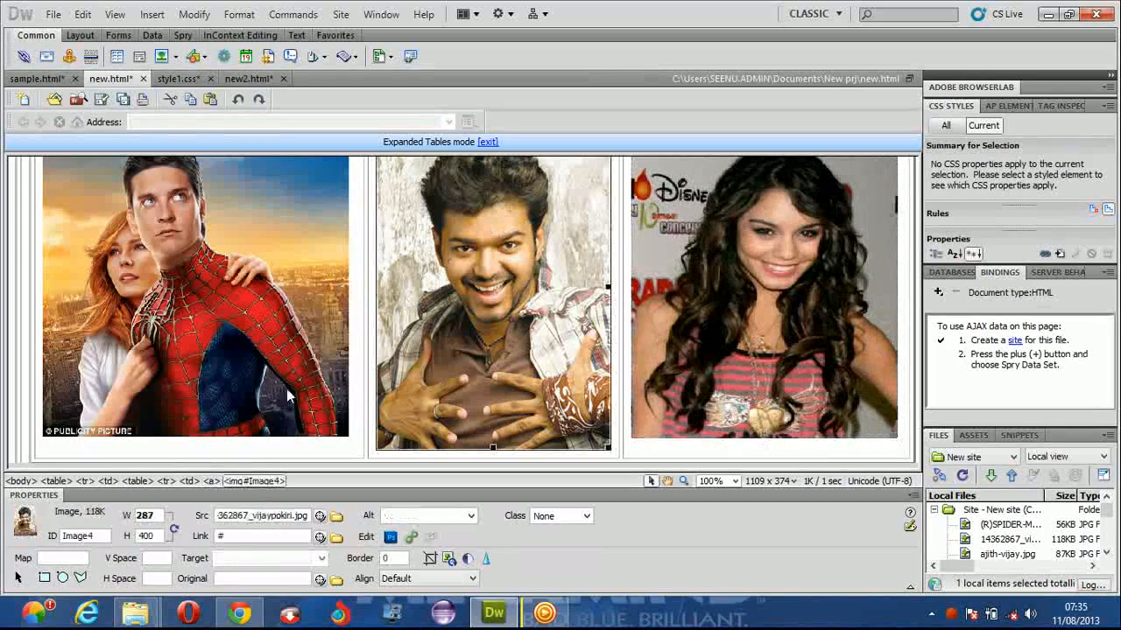
click(213, 427)
drag(195, 435, 195, 442)
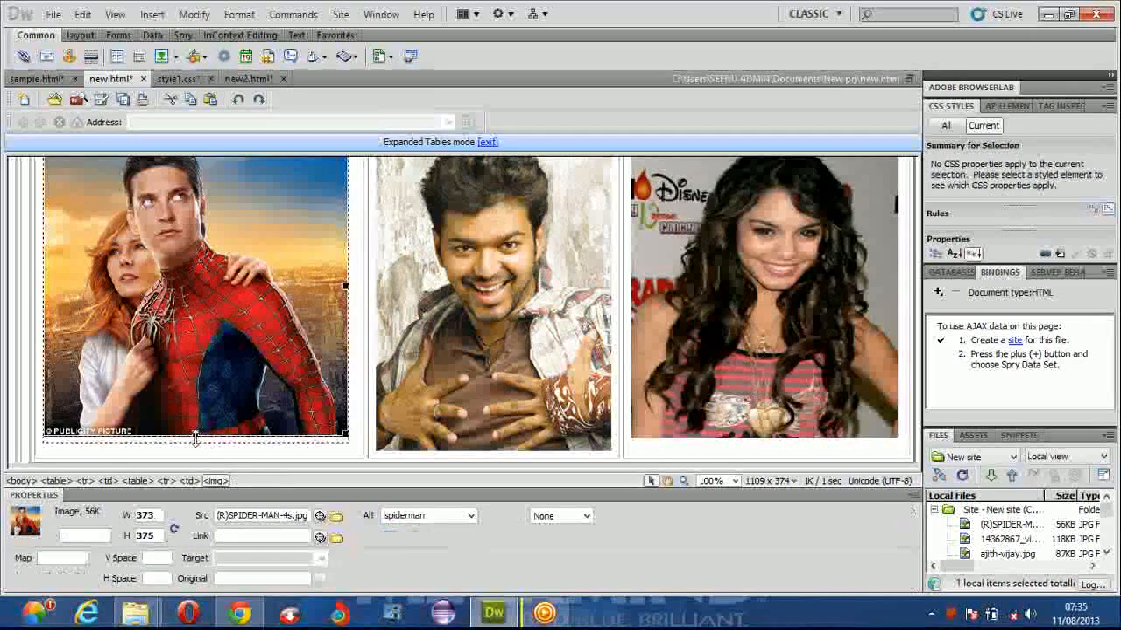
drag(350, 286, 331, 285)
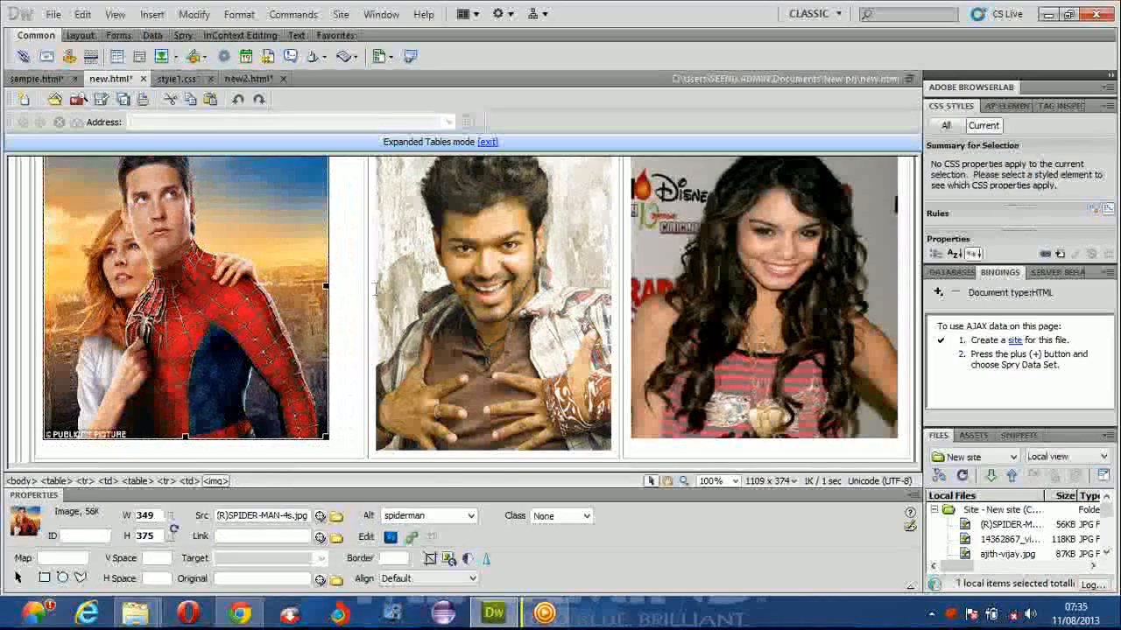
Narrow the first column slightly to reduce the gap beside the Spider-Man image
click(374, 280)
click(616, 282)
click(526, 285)
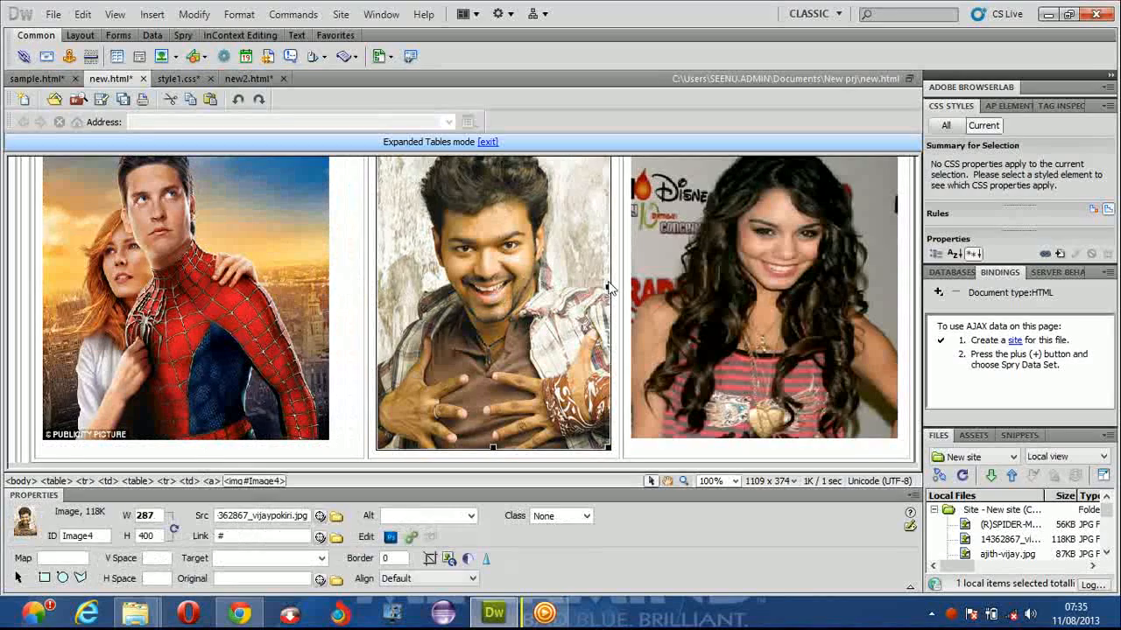
drag(364, 281, 356, 281)
click(670, 304)
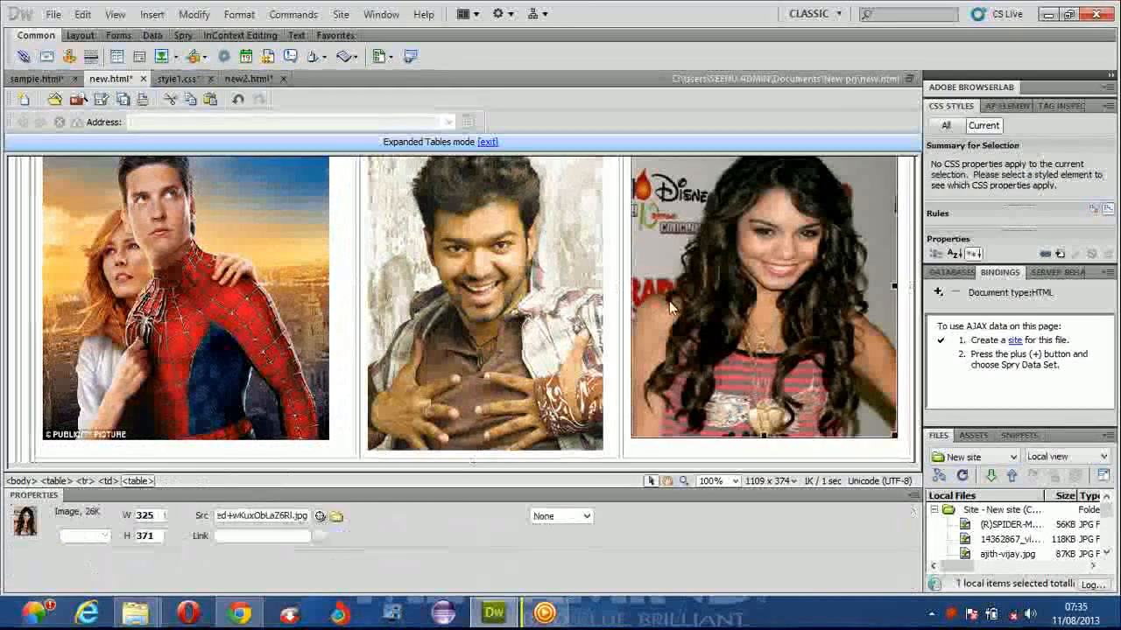
click(621, 283)
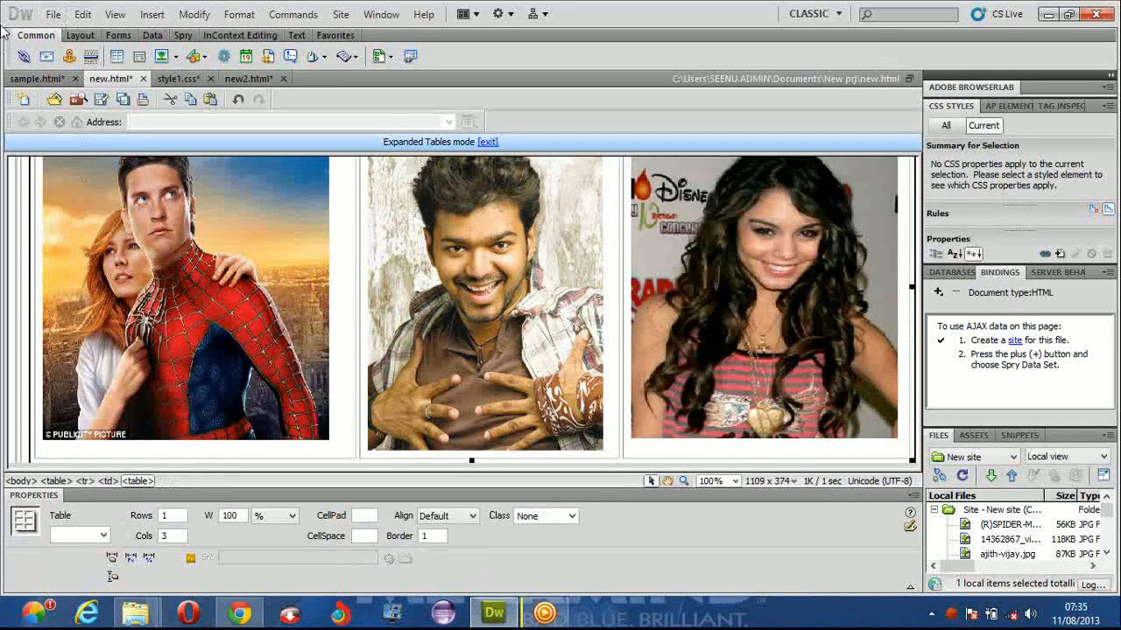
click(48, 14)
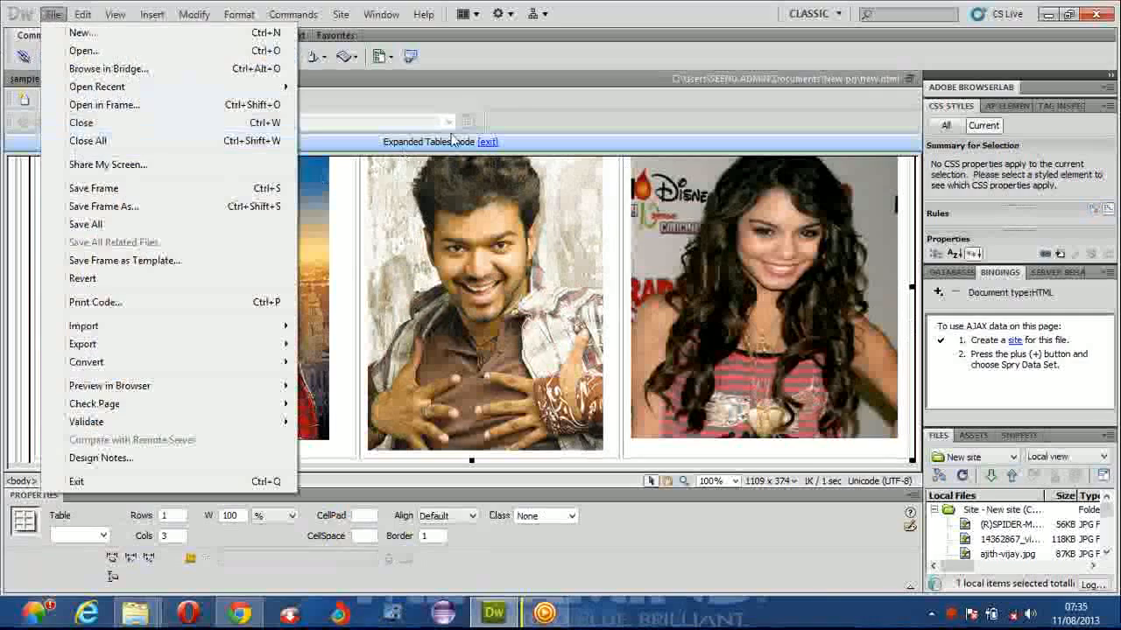
click(522, 103)
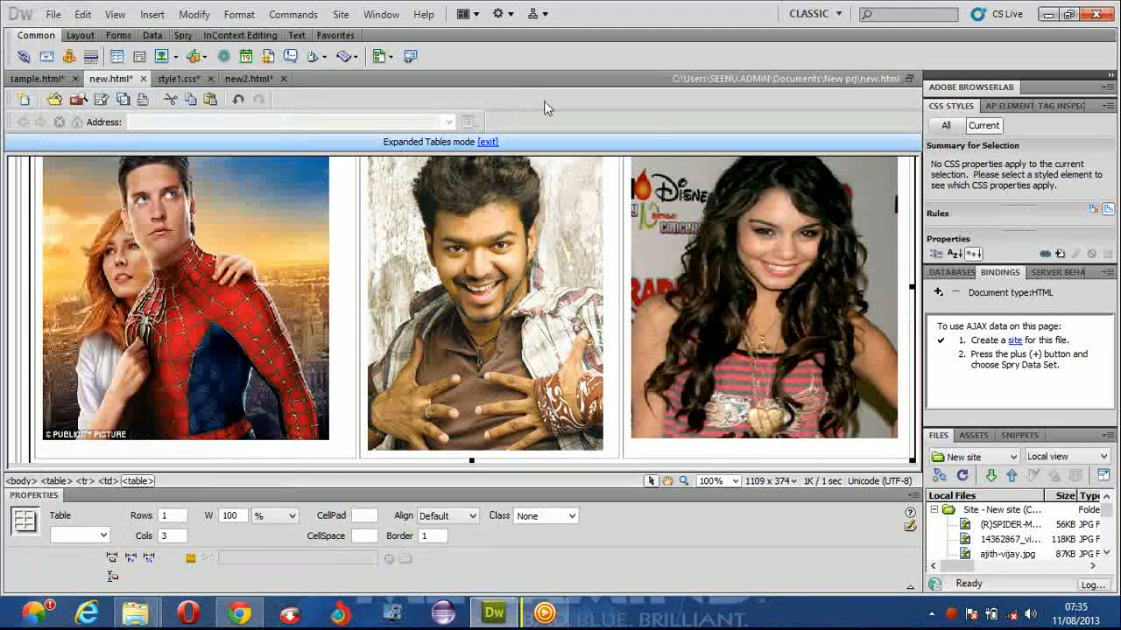